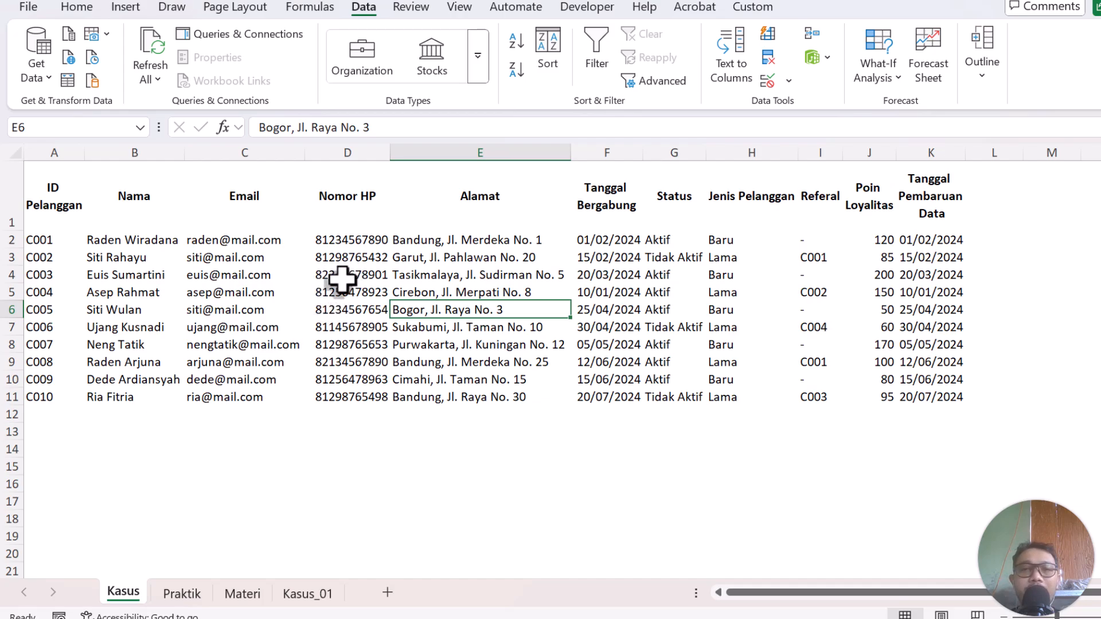
Highlight the customer names B2:B11 and email addresses C2:C11 on the case sheet.
{"action": "left_click", "coordinate": [255, 292]}
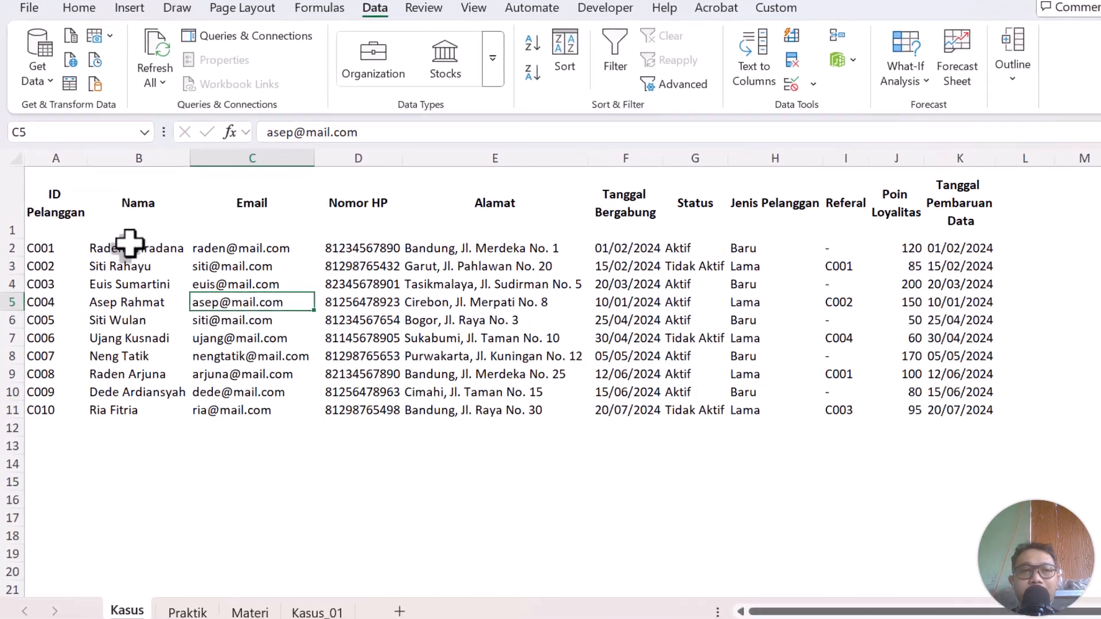
{"action": "left_click_drag", "start_coordinate": [124, 248], "coordinate": [128, 405]}
{"action": "left_click_drag", "start_coordinate": [224, 491], "coordinate": [224, 490]}
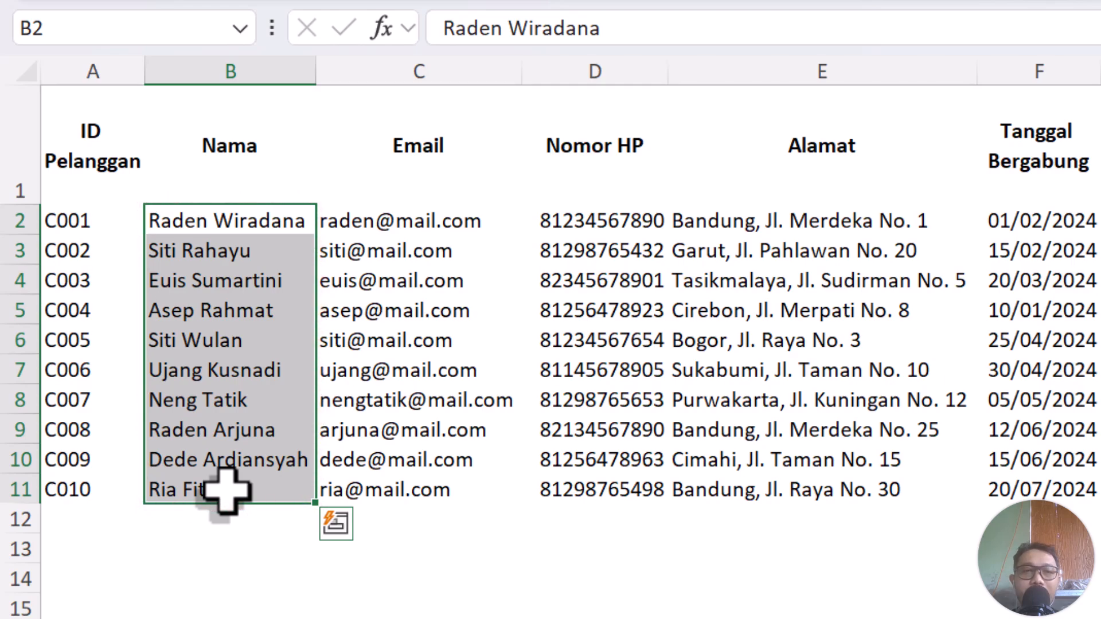
{"action": "left_click_drag", "start_coordinate": [423, 226], "coordinate": [420, 489]}
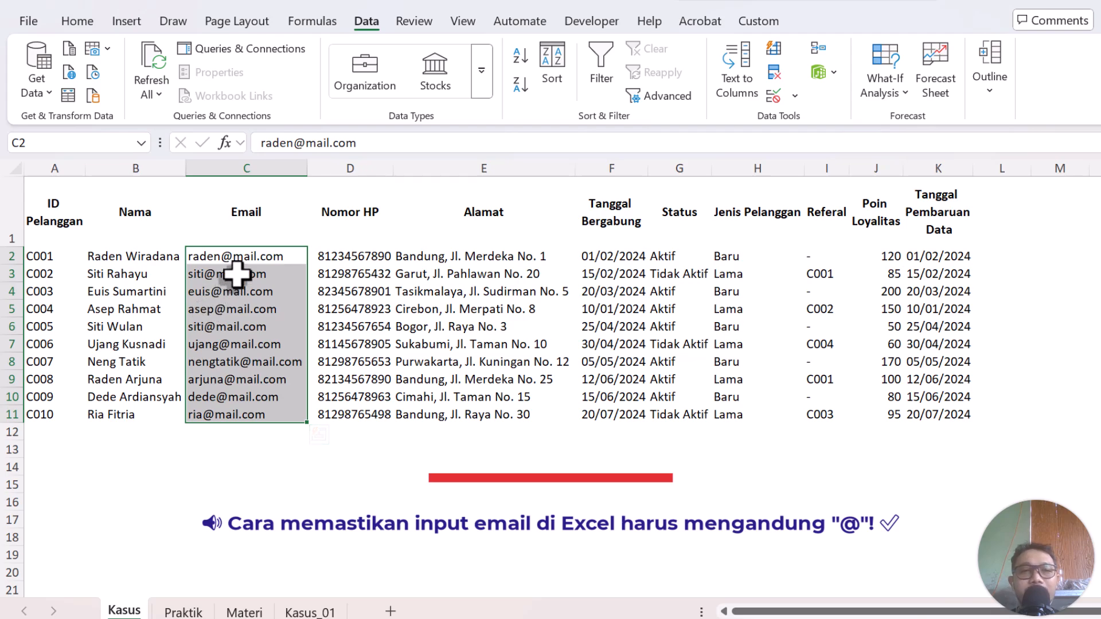
{"action": "left_click", "coordinate": [246, 257]}
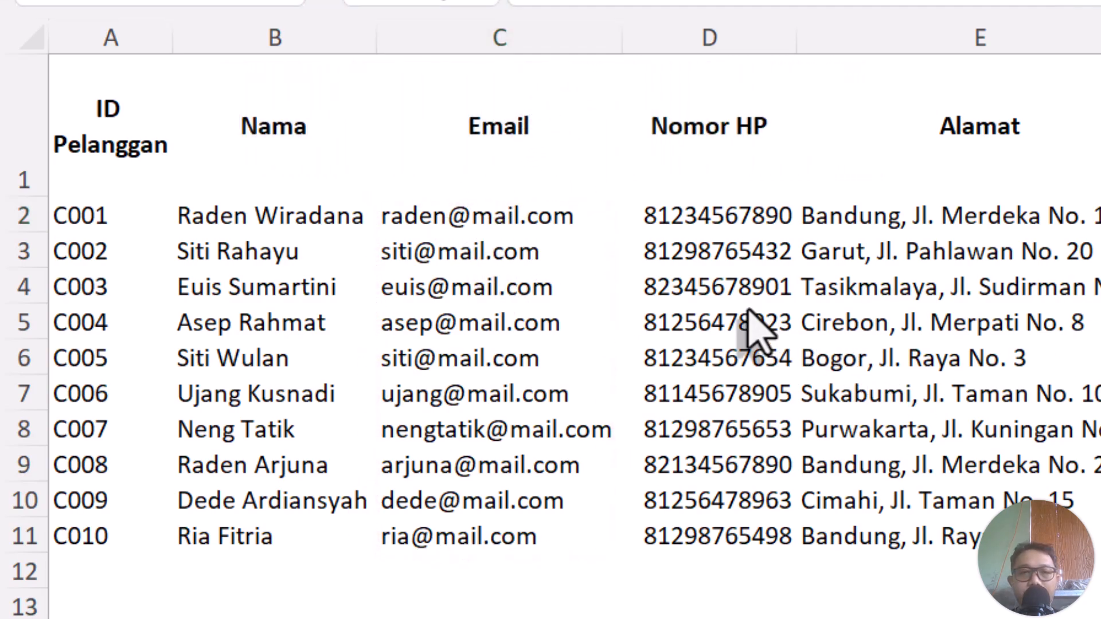
{"action": "left_click", "coordinate": [484, 241]}
{"action": "left_click", "coordinate": [484, 241]}
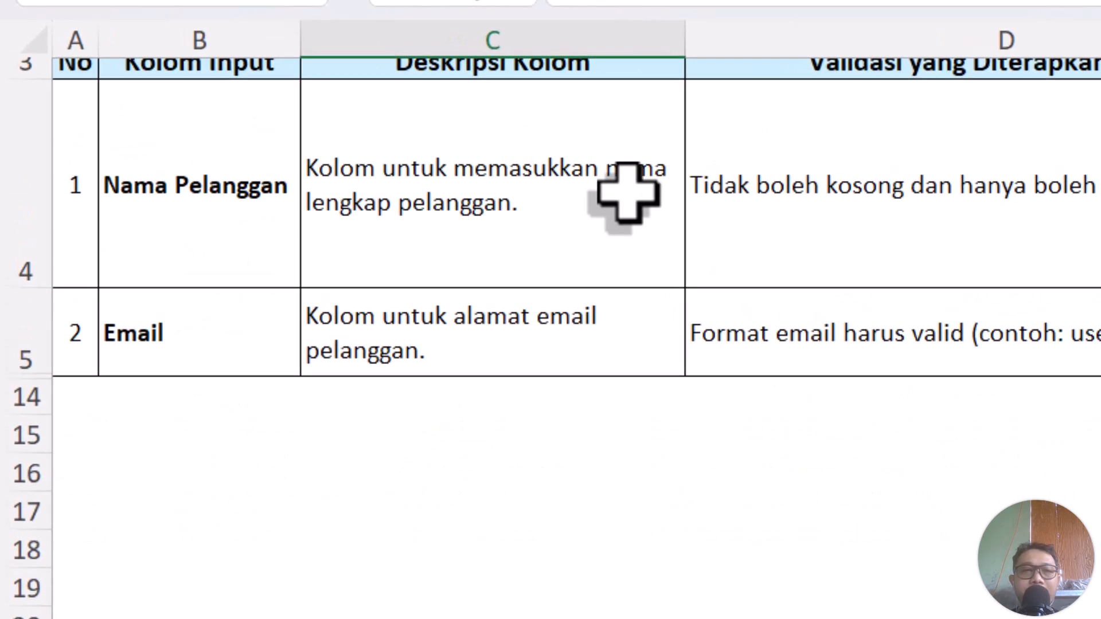
Review the Materi table's Email description, rule, =ISNUMBER(SEARCH("@",B2)) formula and valid/invalid examples.
{"action": "left_click", "coordinate": [701, 269]}
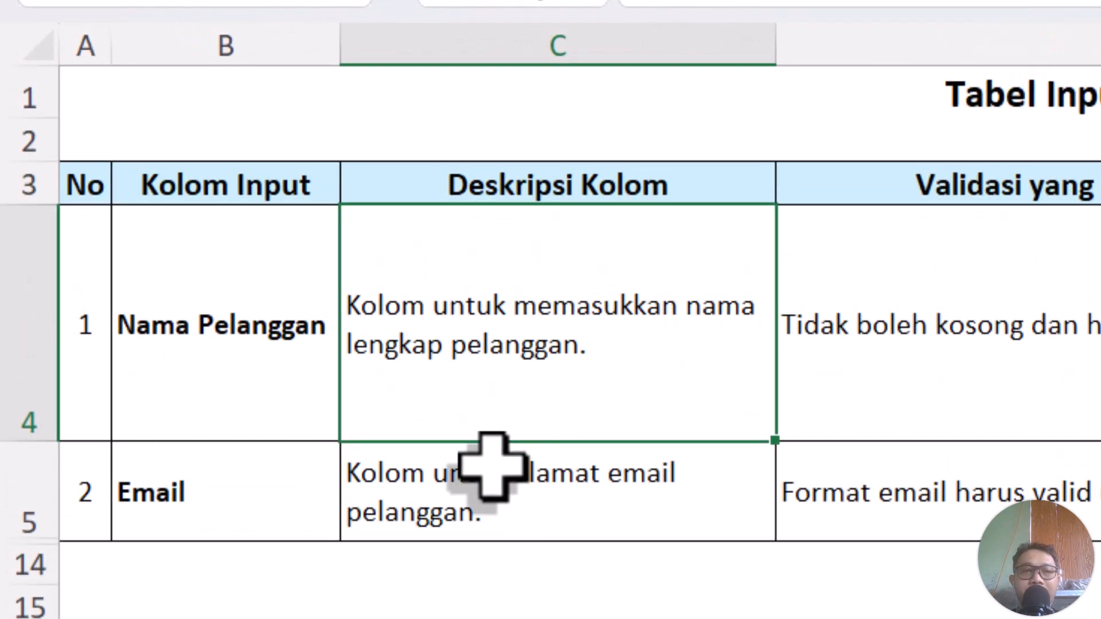
{"action": "left_click", "coordinate": [492, 466]}
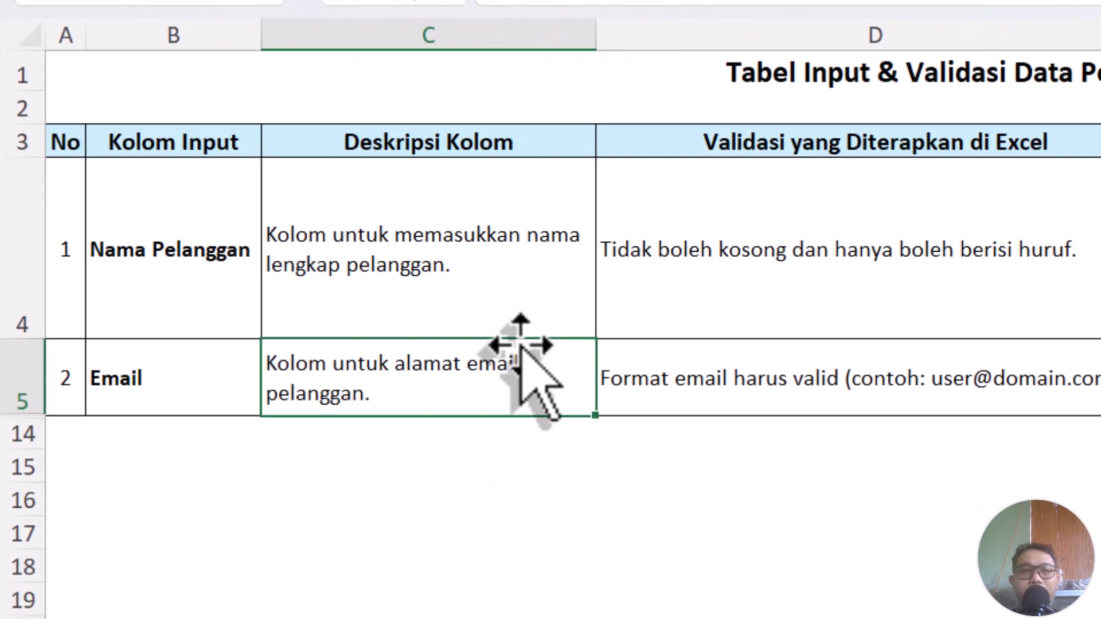
{"action": "left_click", "coordinate": [653, 378]}
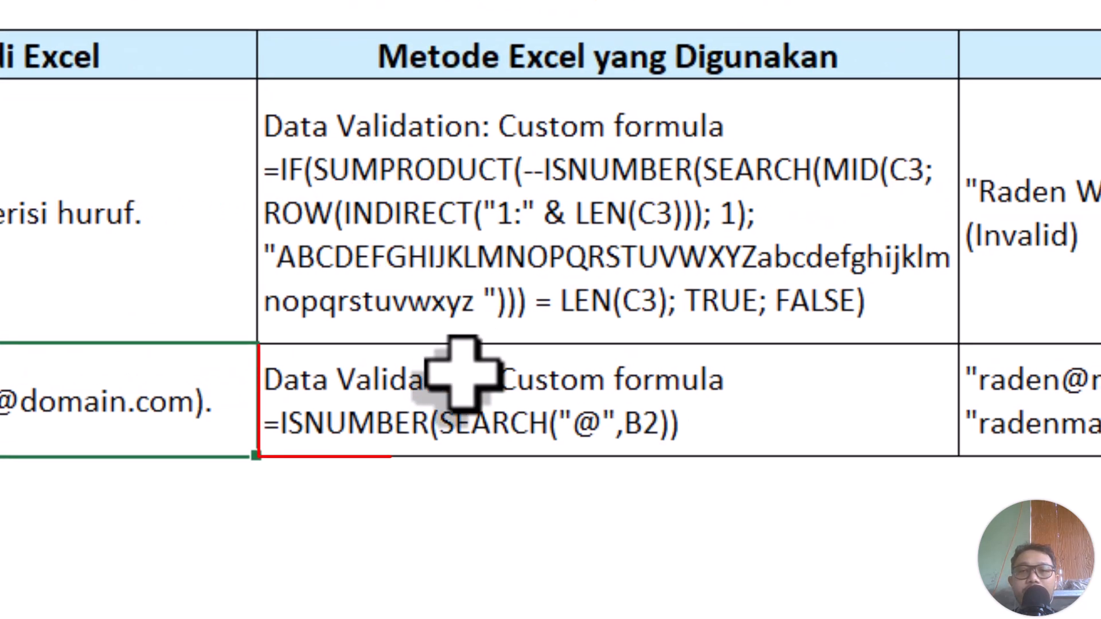
{"action": "left_click", "coordinate": [470, 381]}
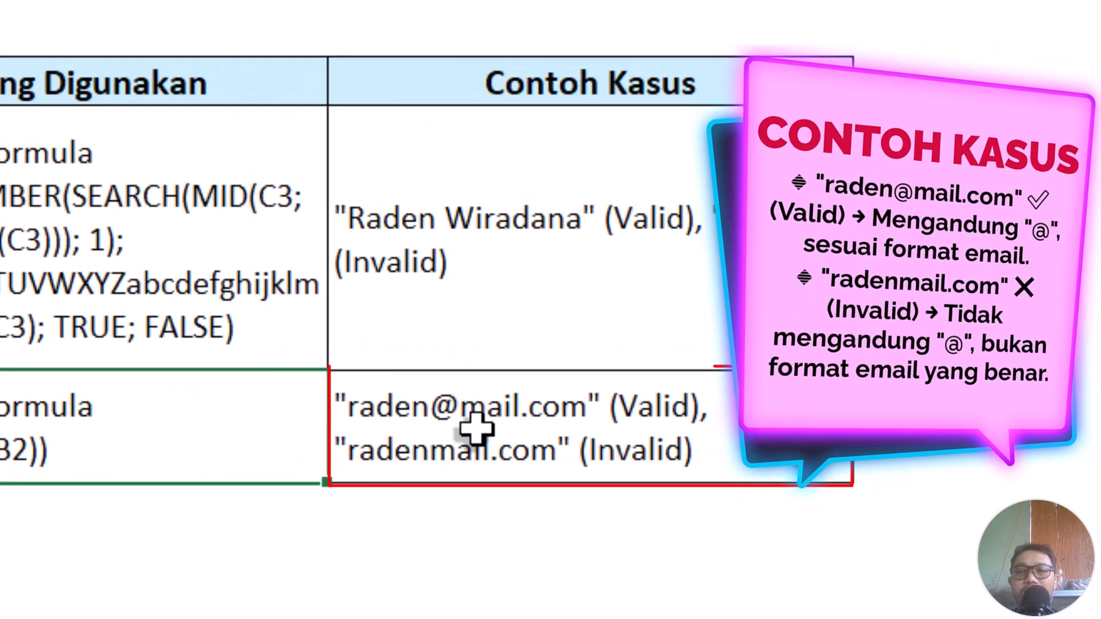
{"action": "left_click", "coordinate": [593, 425]}
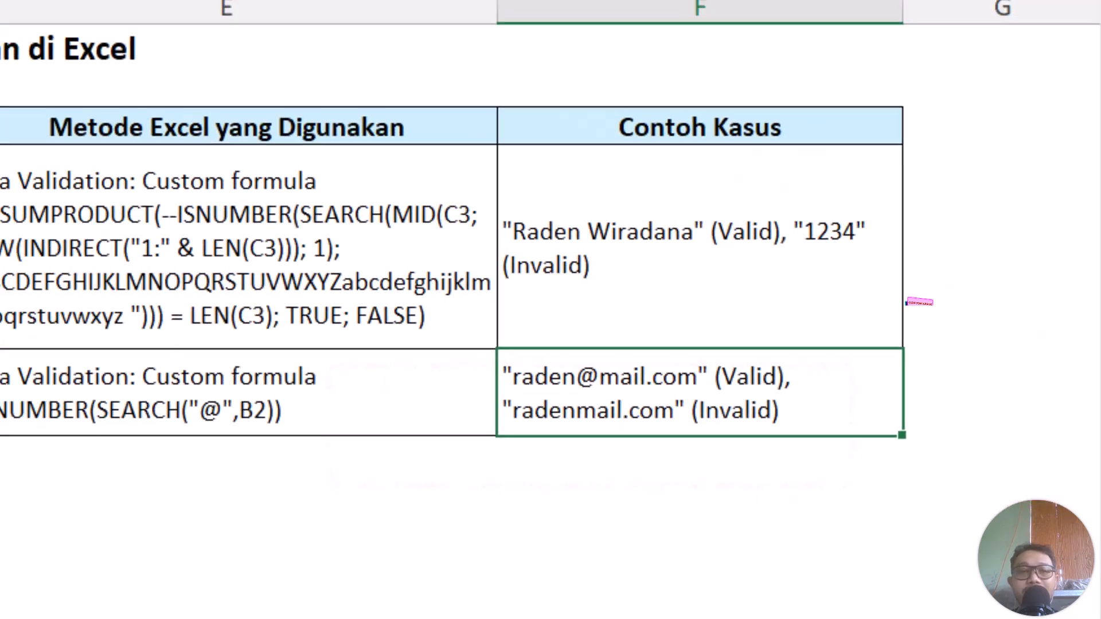
{"action": "left_click", "coordinate": [344, 276]}
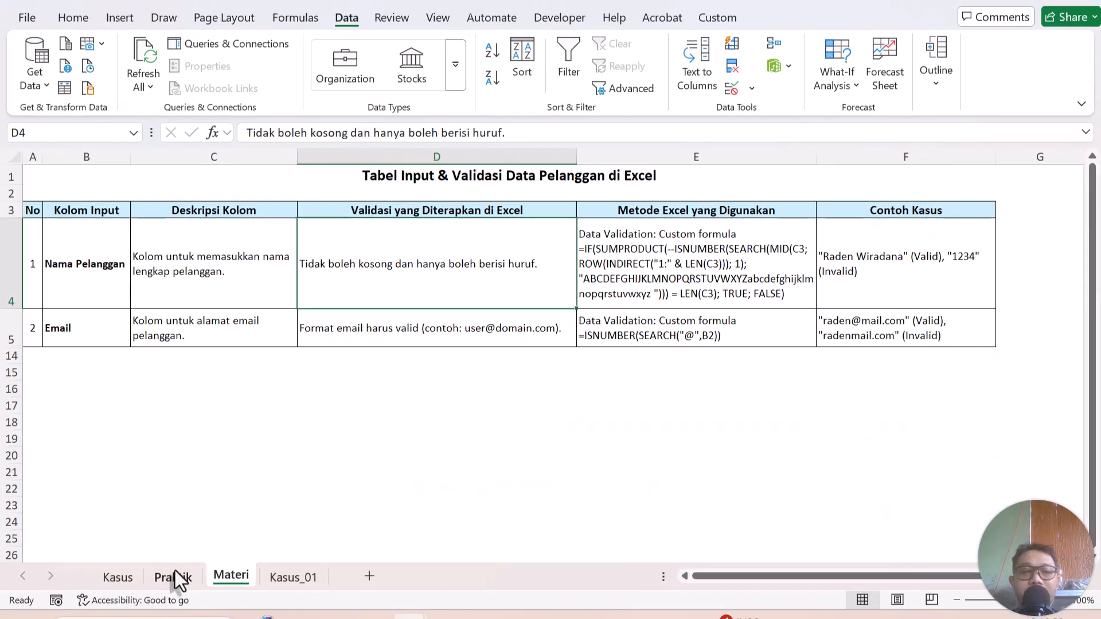
Clear all data validation from the Praktik Email cells D3:D12 and check cell D3.
{"action": "left_click", "coordinate": [173, 577]}
{"action": "left_click_drag", "start_coordinate": [264, 226], "coordinate": [283, 376]}
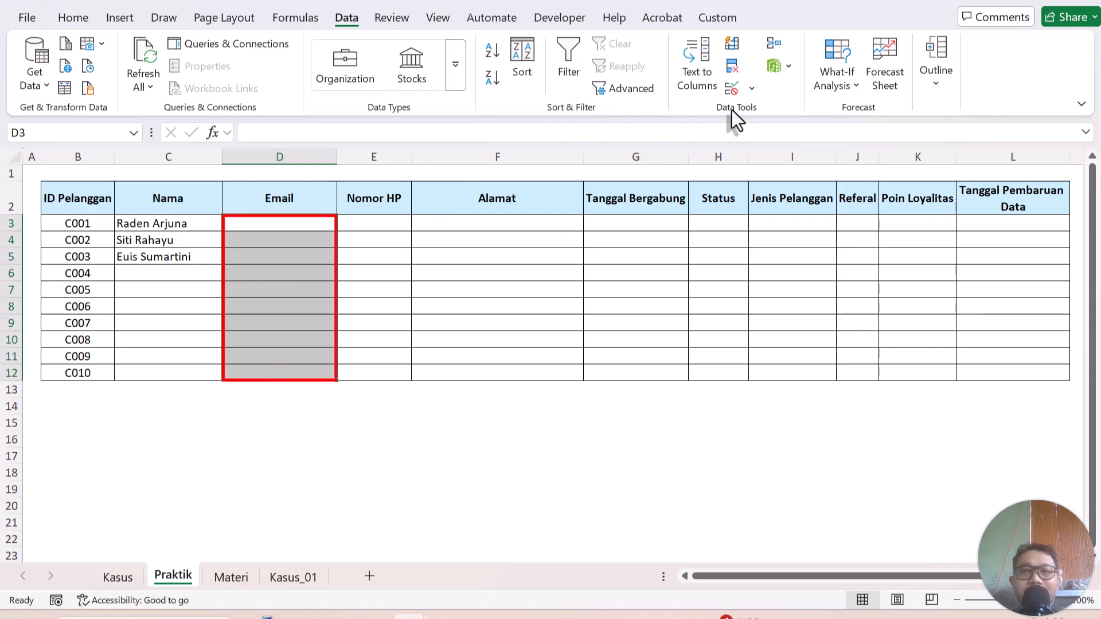
{"action": "left_click", "coordinate": [751, 89]}
{"action": "left_click", "coordinate": [766, 114]}
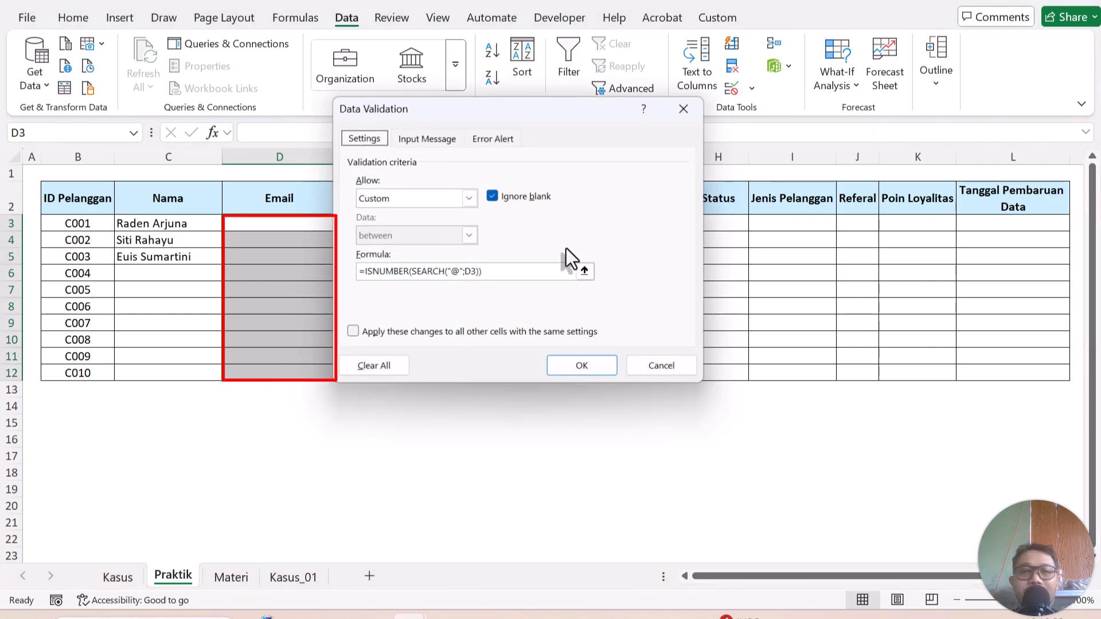
{"action": "left_click", "coordinate": [397, 370]}
{"action": "left_click", "coordinate": [582, 366]}
{"action": "left_click", "coordinate": [383, 305]}
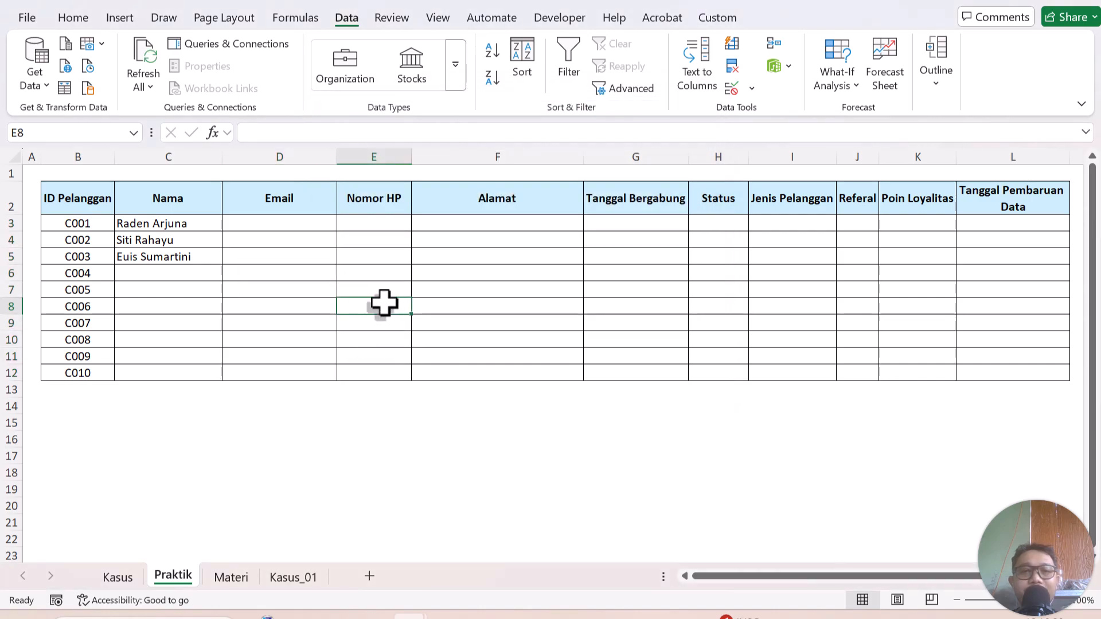
{"action": "left_click", "coordinate": [285, 221]}
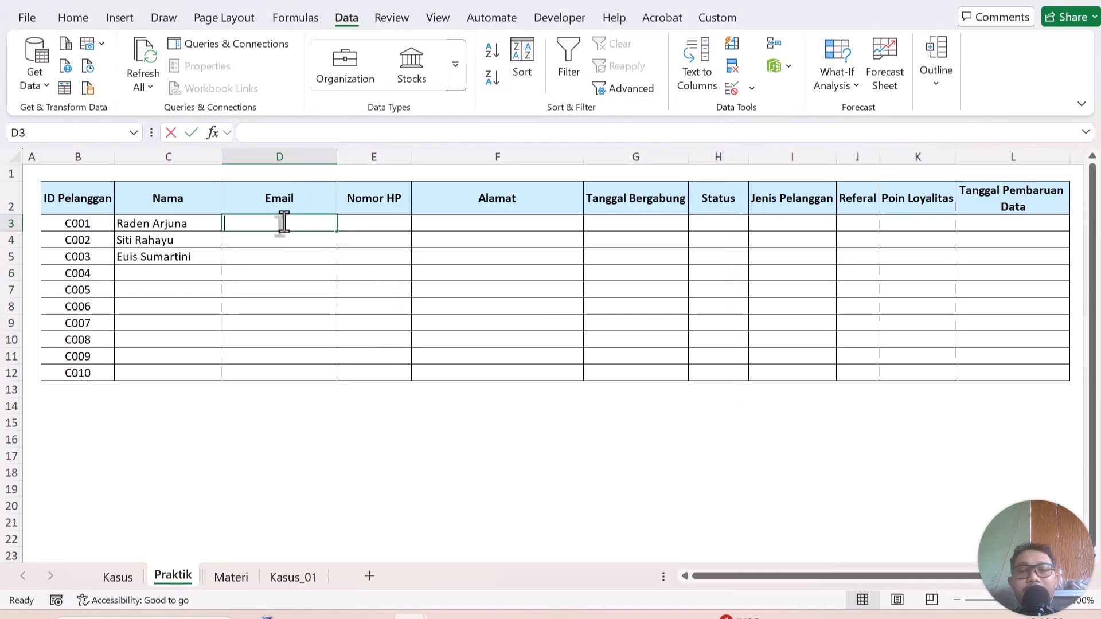
{"action": "double_click", "coordinate": [306, 227]}
{"action": "left_click", "coordinate": [329, 257]}
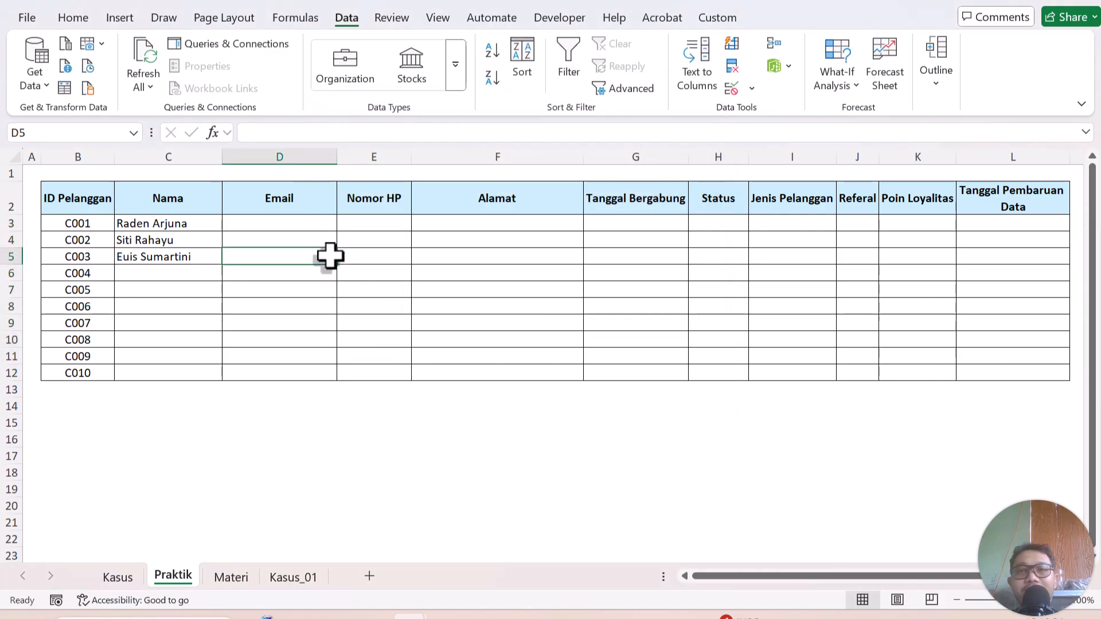
{"action": "left_click_drag", "start_coordinate": [295, 220], "coordinate": [309, 371]}
{"action": "left_click", "coordinate": [205, 274]}
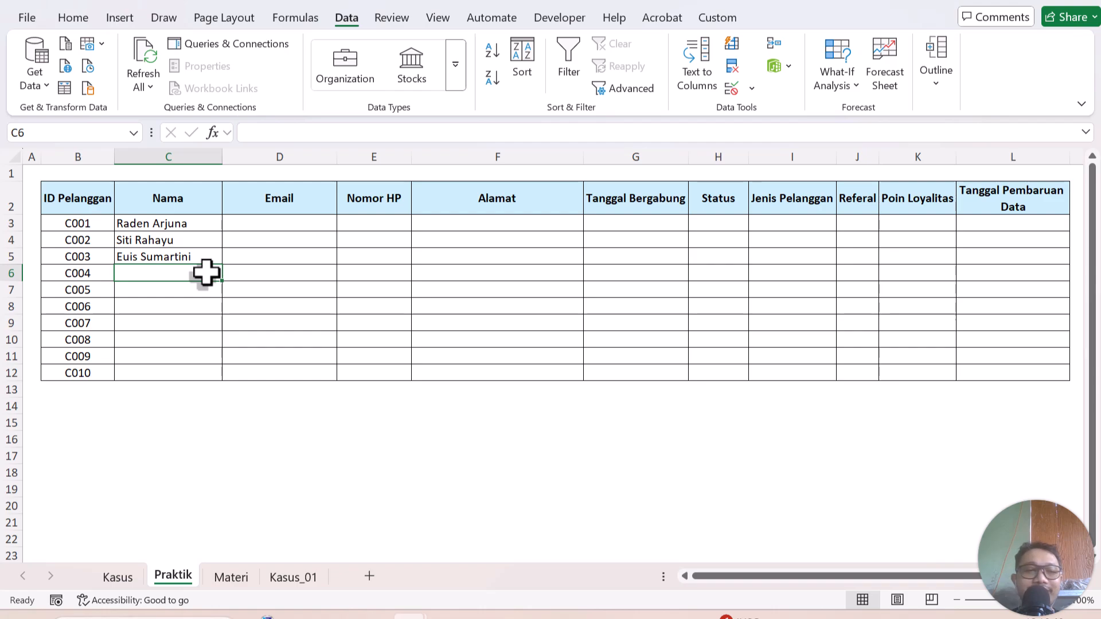
Select the ten customer names B2:B11 on the Kasus sheet.
{"action": "left_click", "coordinate": [120, 578]}
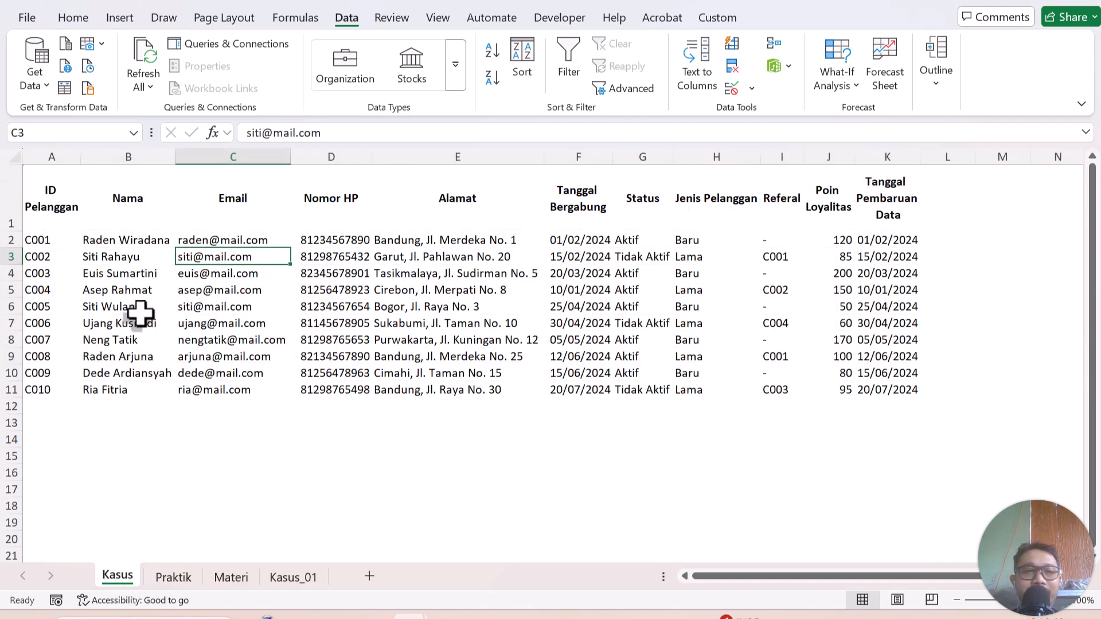
{"action": "left_click", "coordinate": [174, 577]}
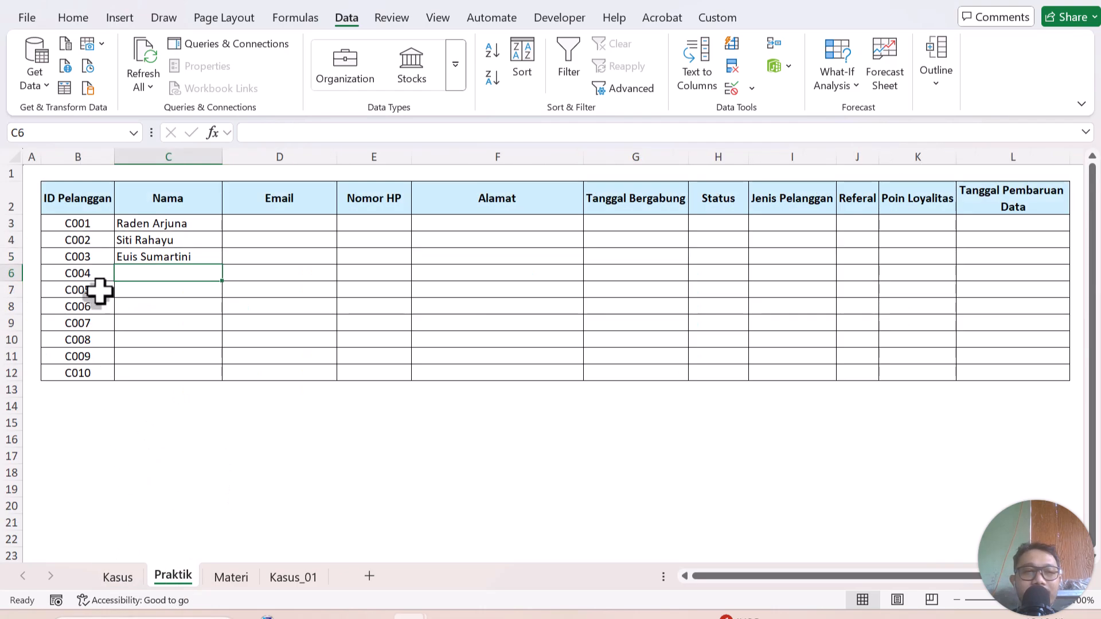
{"action": "left_click", "coordinate": [118, 577]}
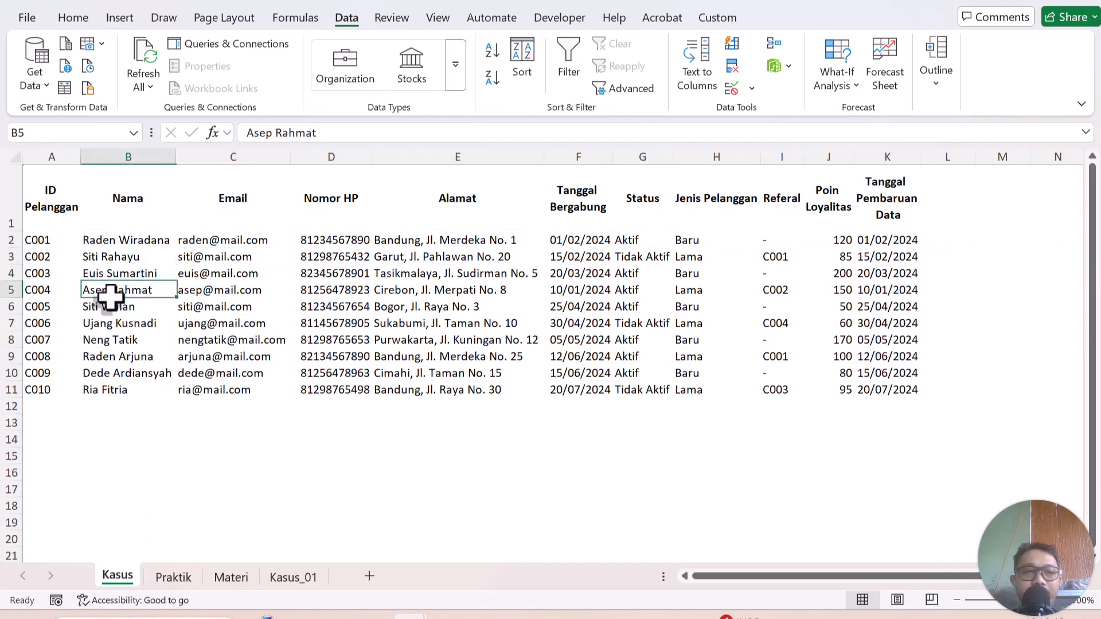
{"action": "left_click_drag", "start_coordinate": [111, 290], "coordinate": [110, 373]}
{"action": "left_click_drag", "start_coordinate": [111, 239], "coordinate": [98, 393]}
Copy the names and paste them into Praktik cells C3:C12.
{"action": "key", "text": "ctrl+c"}
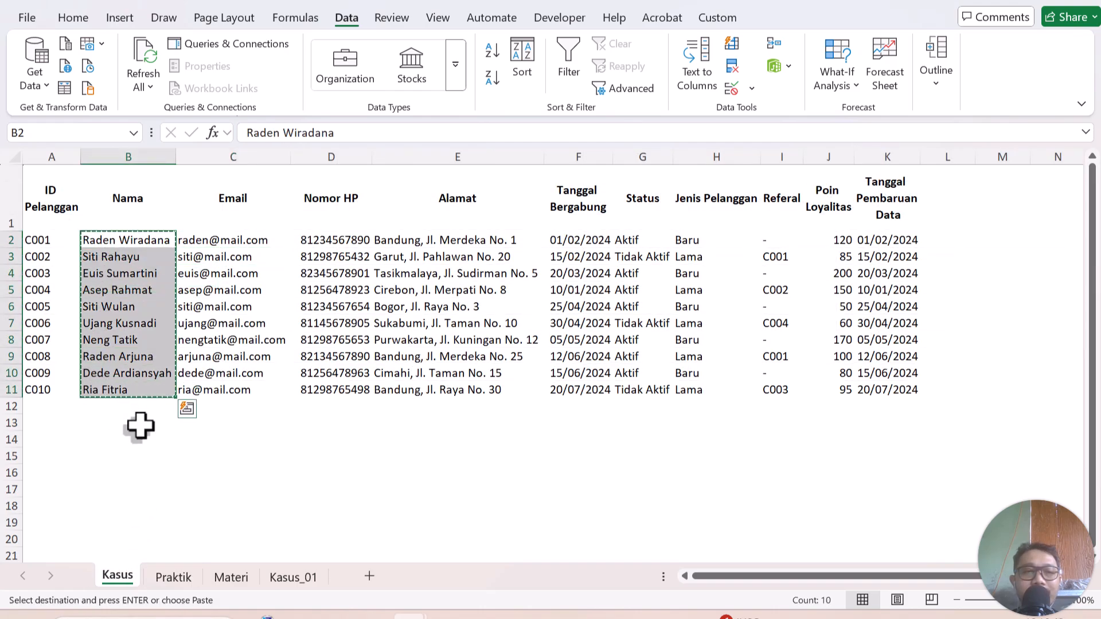
{"action": "left_click", "coordinate": [174, 577]}
{"action": "left_click", "coordinate": [138, 240]}
{"action": "right_click", "coordinate": [150, 223]}
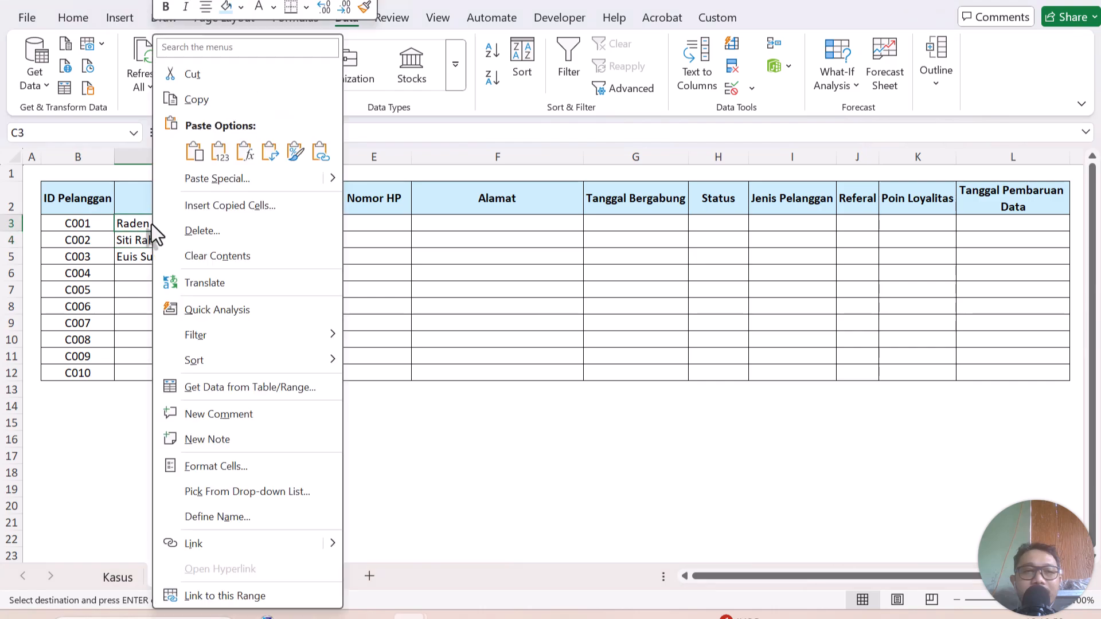
{"action": "left_click", "coordinate": [221, 158]}
Inspect C6's Nama validation rule without changes, then reselect the Email cells D3:D12.
{"action": "left_click", "coordinate": [210, 269]}
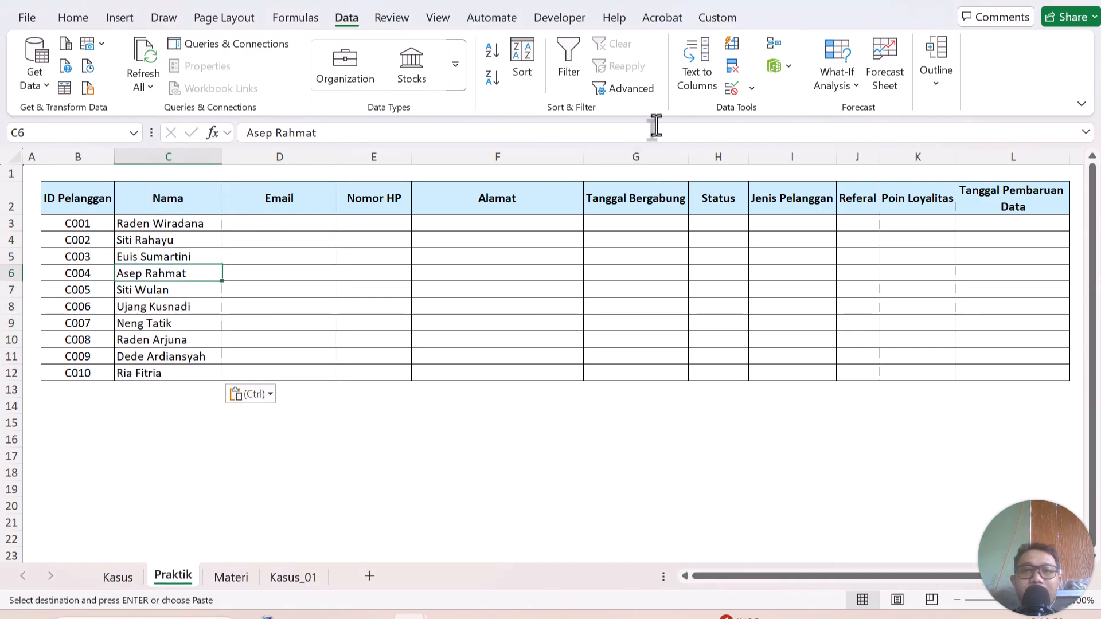
{"action": "left_click", "coordinate": [752, 88]}
{"action": "left_click", "coordinate": [760, 112]}
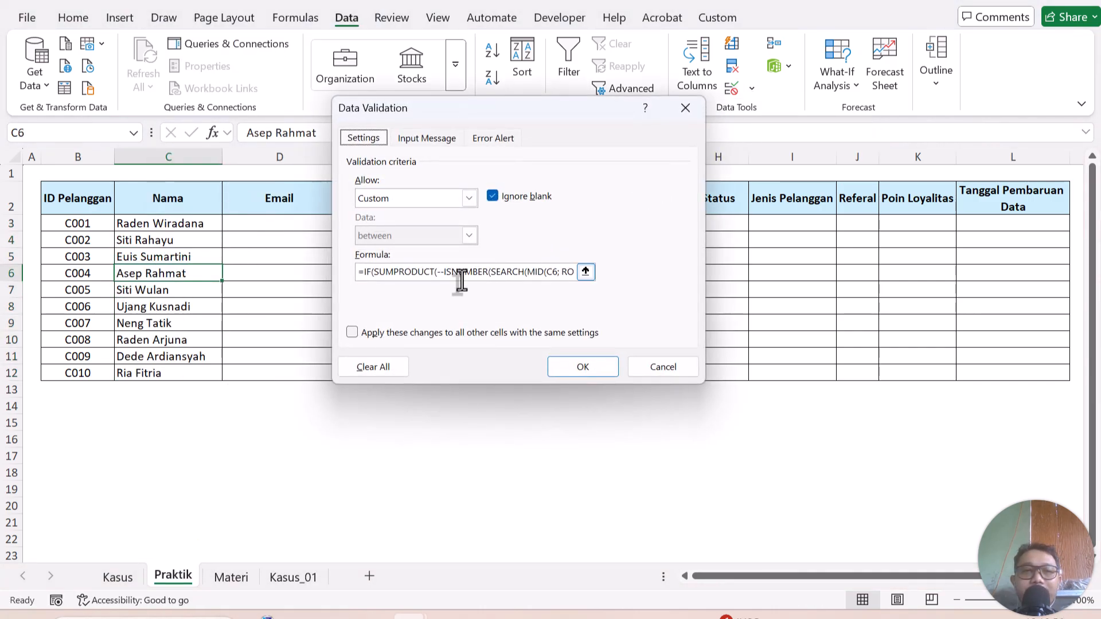
{"action": "left_click", "coordinate": [680, 366]}
{"action": "left_click", "coordinate": [289, 276]}
{"action": "left_click", "coordinate": [278, 258]}
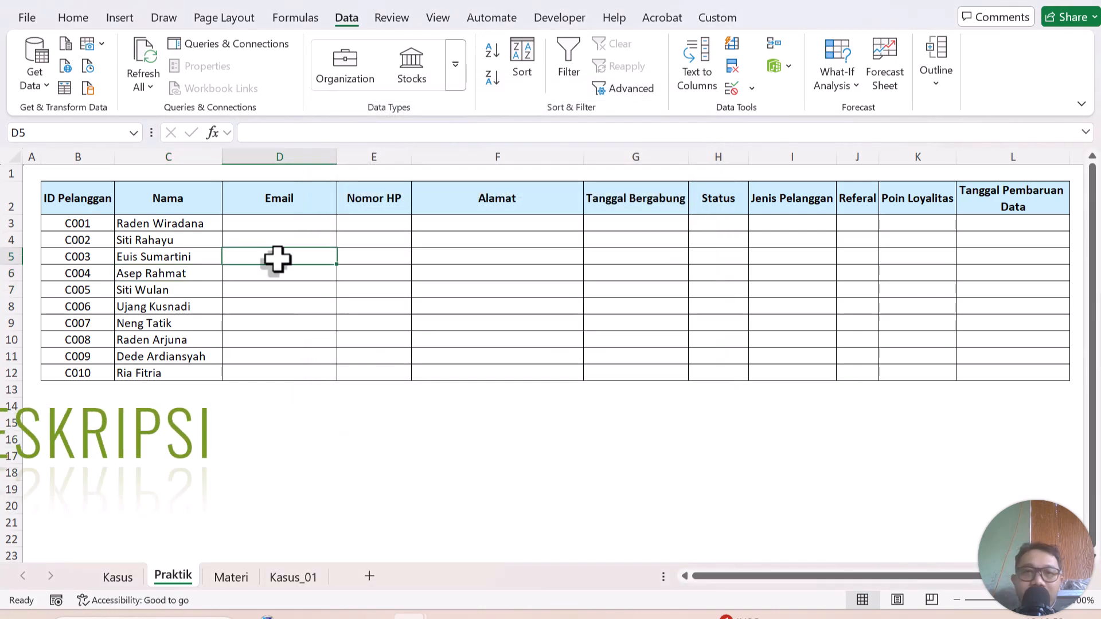
{"action": "left_click", "coordinate": [229, 222]}
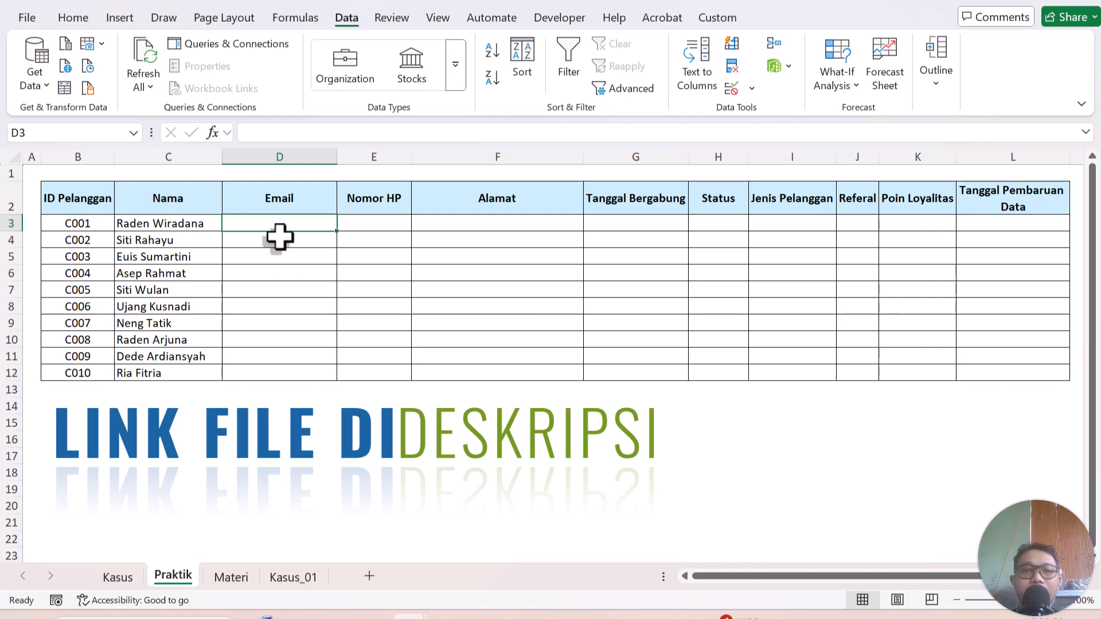
{"action": "left_click_drag", "start_coordinate": [282, 222], "coordinate": [269, 374]}
{"action": "left_click", "coordinate": [204, 309]}
Select the ISNUMBER(SEARCH("@",B2)) formula text in Materi cell E5, then select Praktik's D3:D12.
{"action": "left_click", "coordinate": [231, 578]}
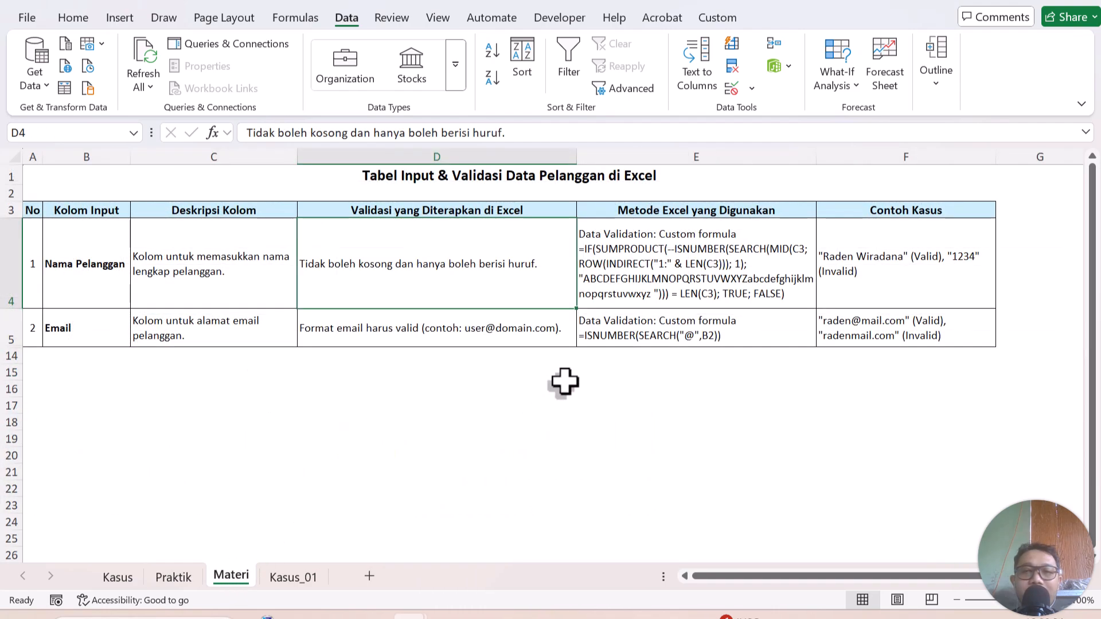
{"action": "double_click", "coordinate": [626, 321]}
{"action": "left_click_drag", "start_coordinate": [729, 343], "coordinate": [566, 347]}
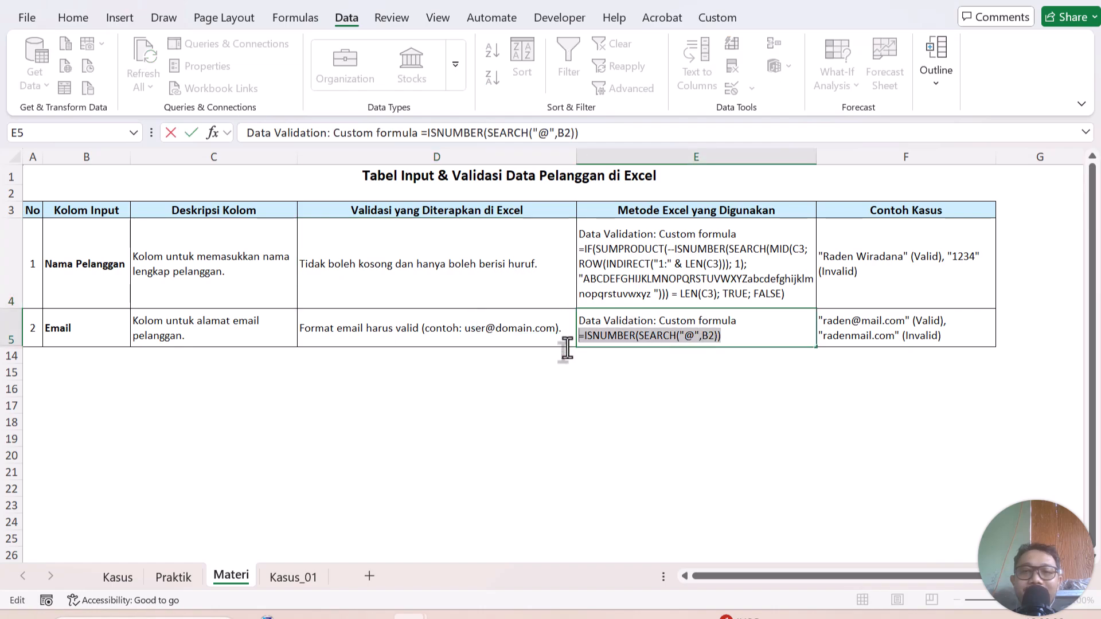
{"action": "left_click", "coordinate": [329, 300]}
{"action": "left_click", "coordinate": [179, 556]}
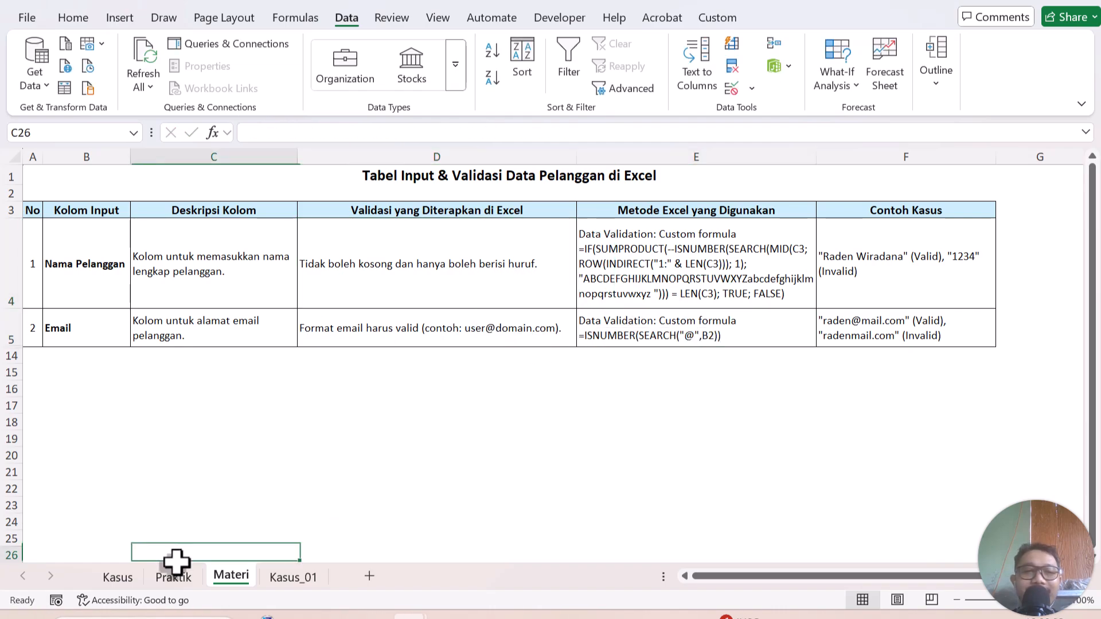
{"action": "left_click", "coordinate": [173, 577]}
{"action": "left_click_drag", "start_coordinate": [310, 216], "coordinate": [297, 372]}
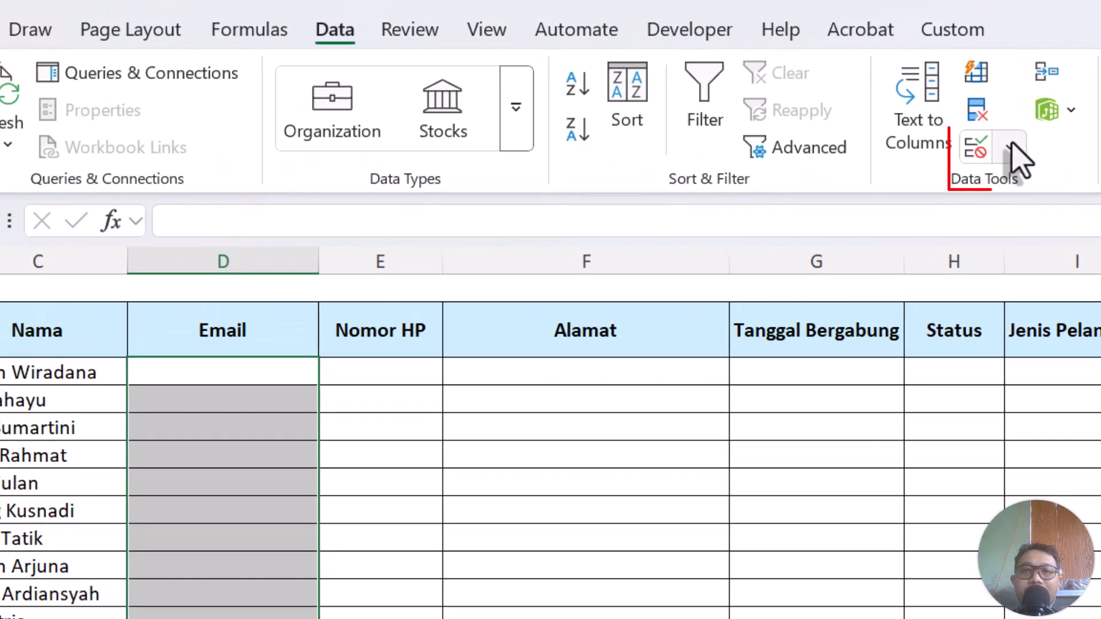
Give D3:D12 a Custom validation rule using the pasted formula adjusted to =ISNUMBER(SEARCH("@";D3)).
{"action": "left_click", "coordinate": [751, 88]}
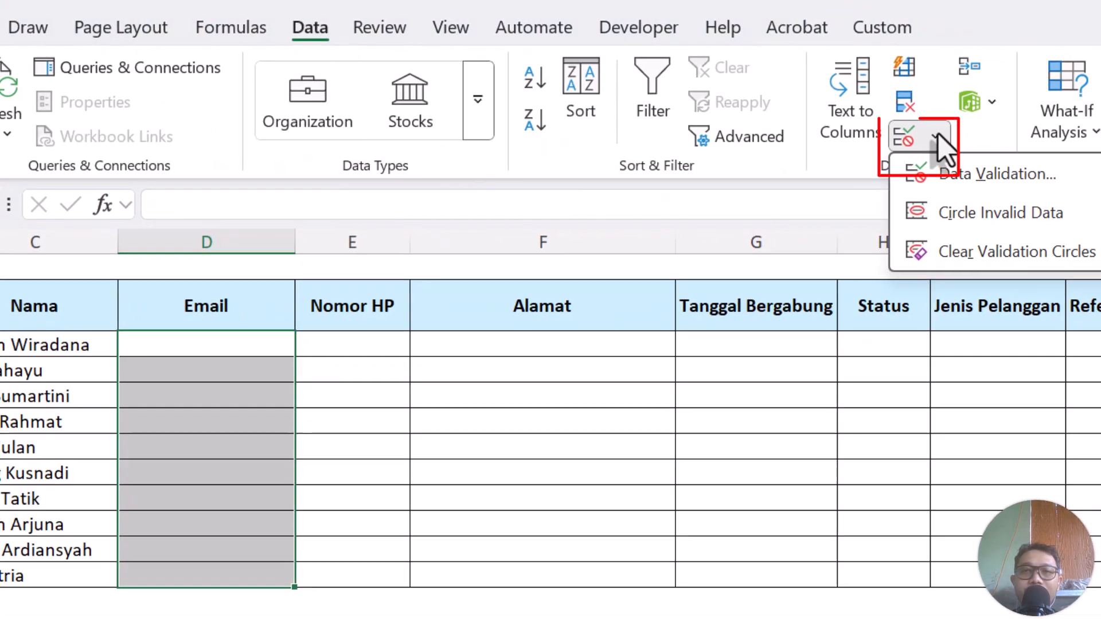
{"action": "left_click", "coordinate": [964, 174]}
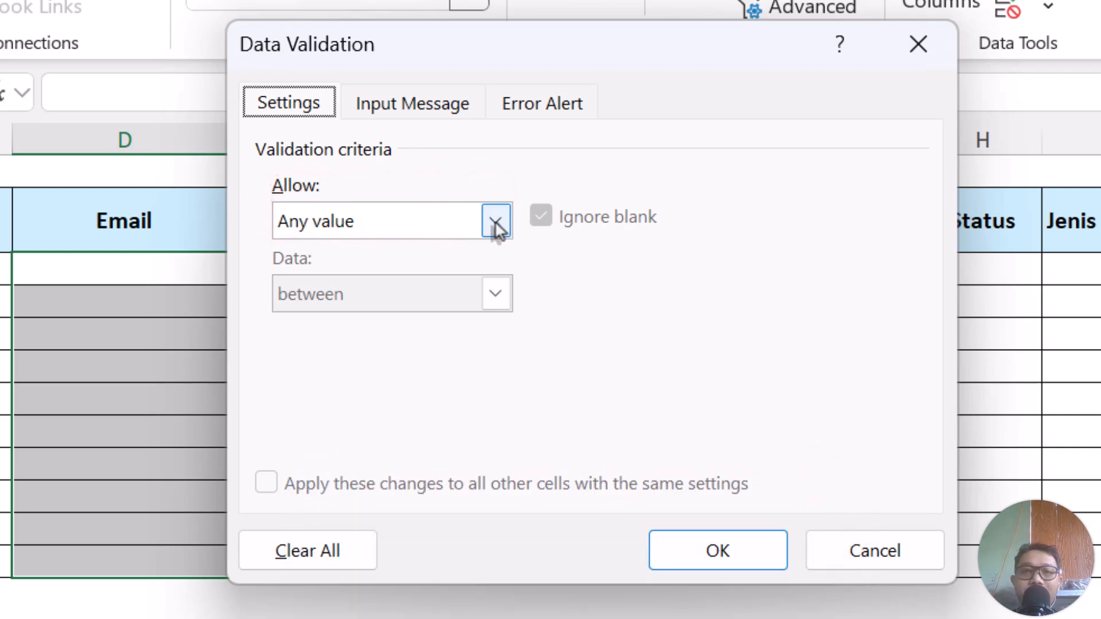
{"action": "left_click", "coordinate": [494, 222]}
{"action": "left_click", "coordinate": [395, 418]}
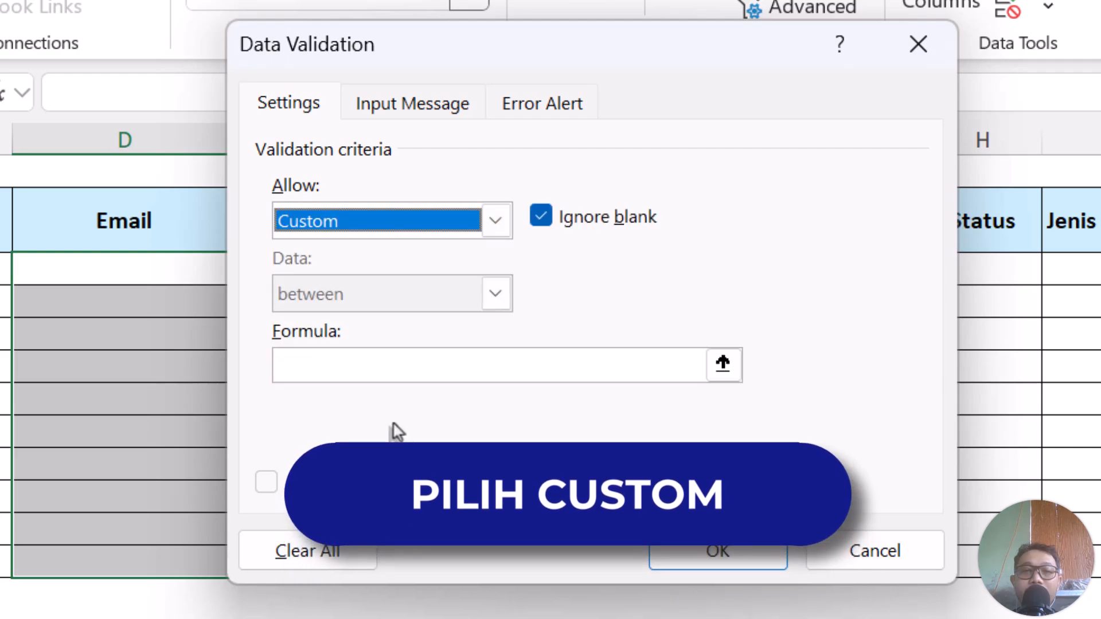
{"action": "left_click", "coordinate": [462, 365]}
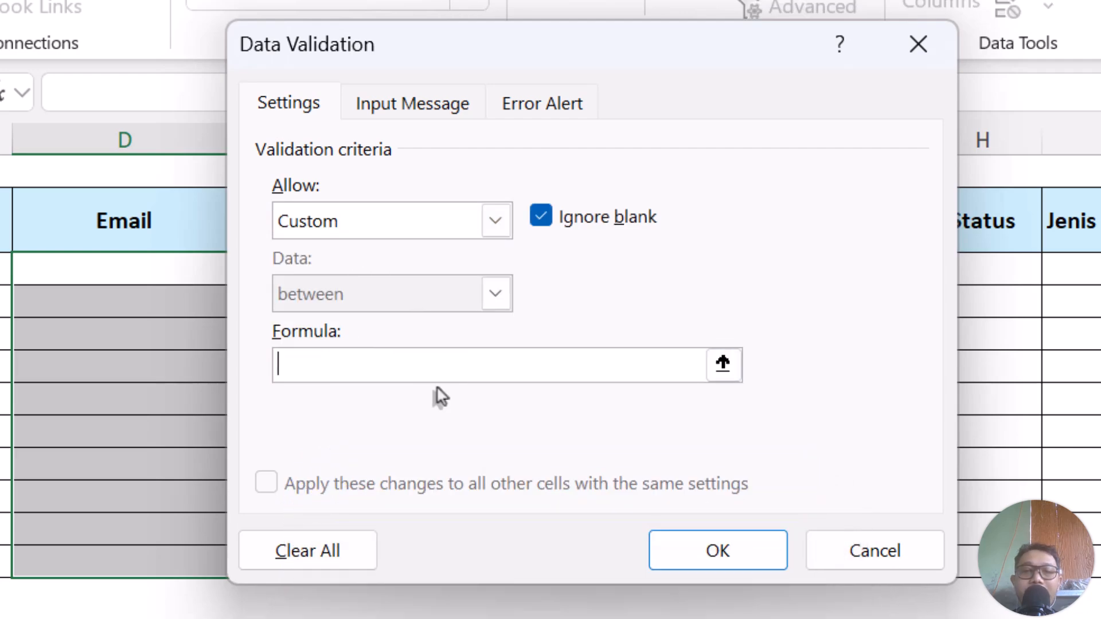
{"action": "type", "text": "=ISNUMBER(SEARCH(\"@\",B2))"}
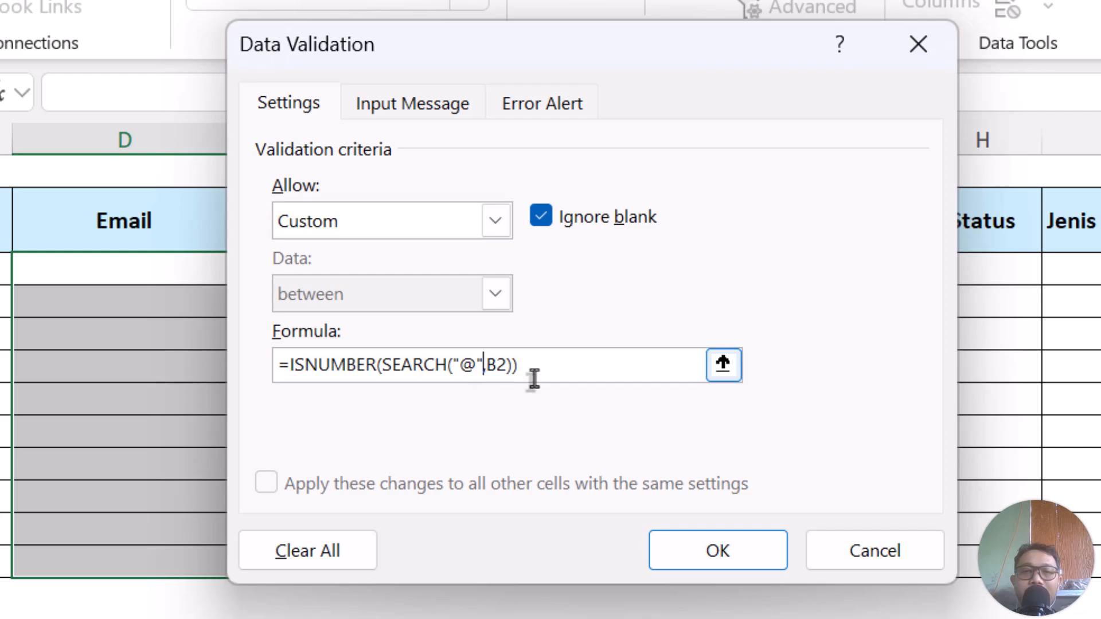
{"action": "type", "text": ";"}
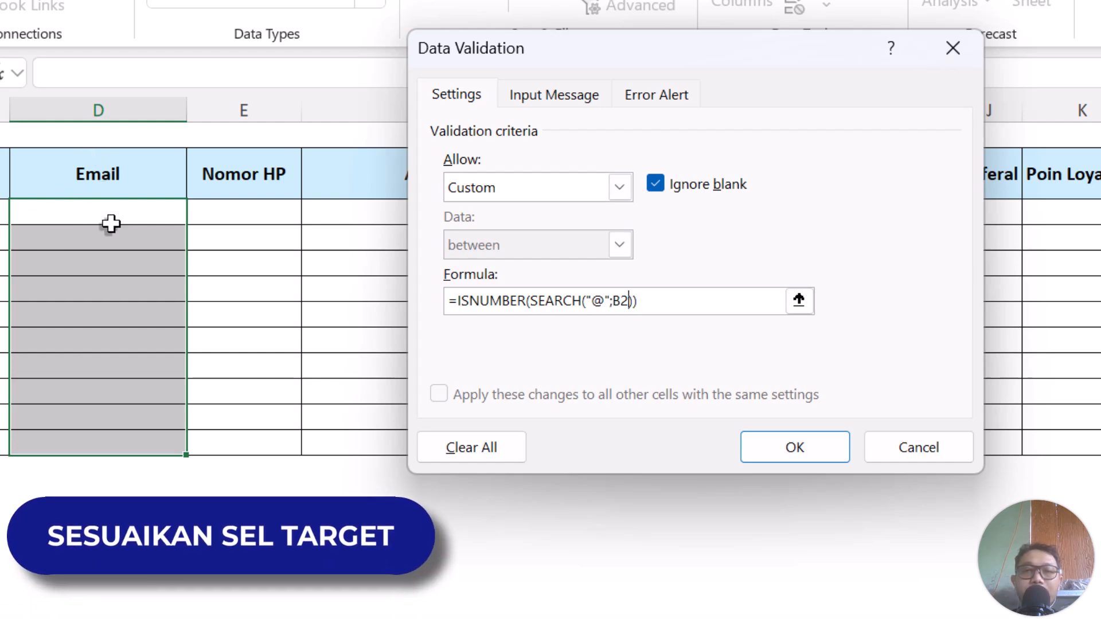
{"action": "key", "text": "BackSpace"}
{"action": "key", "text": "BackSpace"}
{"action": "type", "text": "D3"}
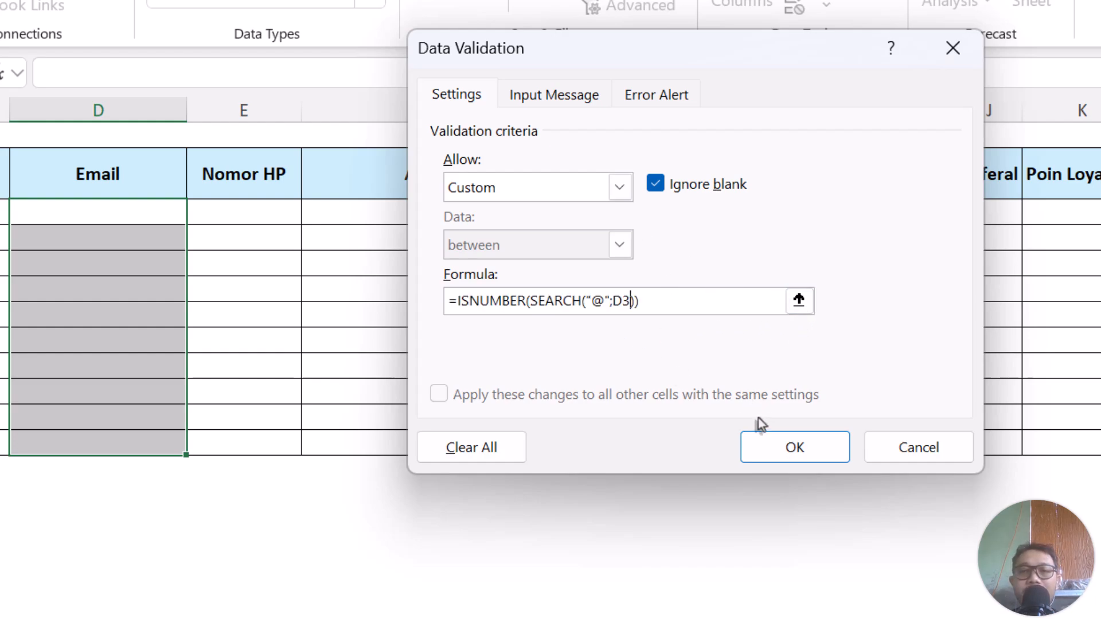
{"action": "left_click", "coordinate": [789, 453]}
{"action": "left_click", "coordinate": [183, 217]}
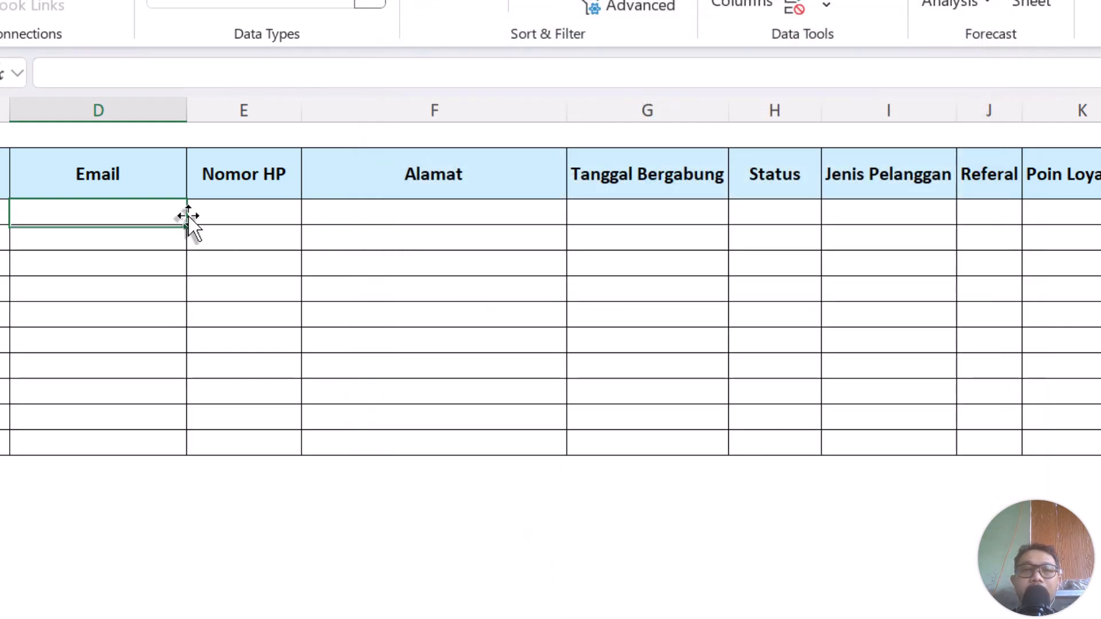
{"action": "left_click_drag", "start_coordinate": [139, 422], "coordinate": [126, 435]}
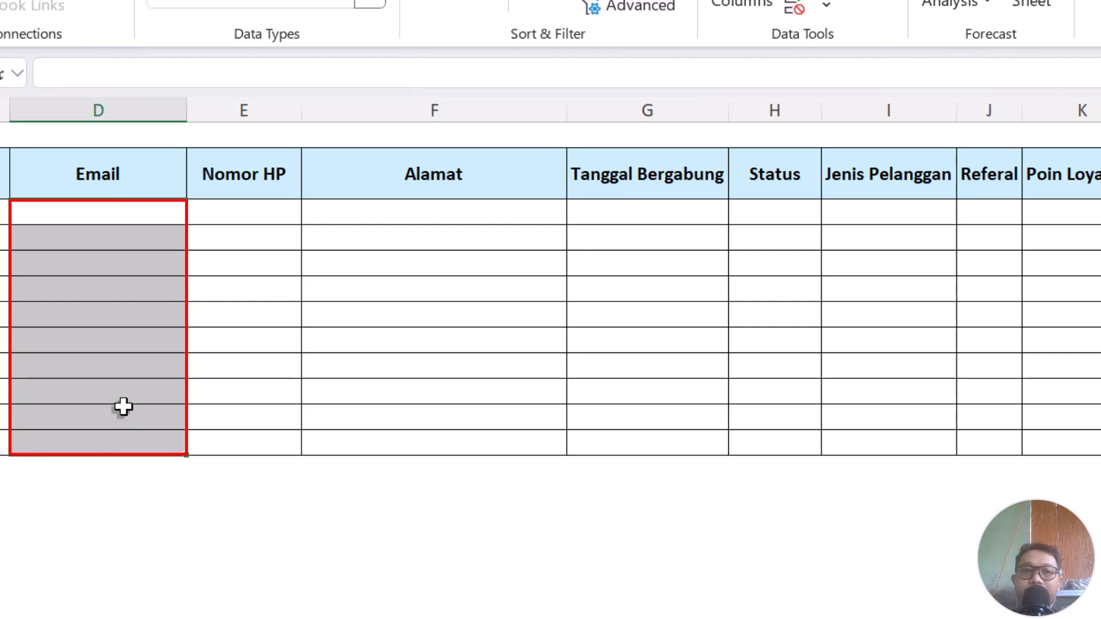
{"action": "left_click", "coordinate": [111, 220]}
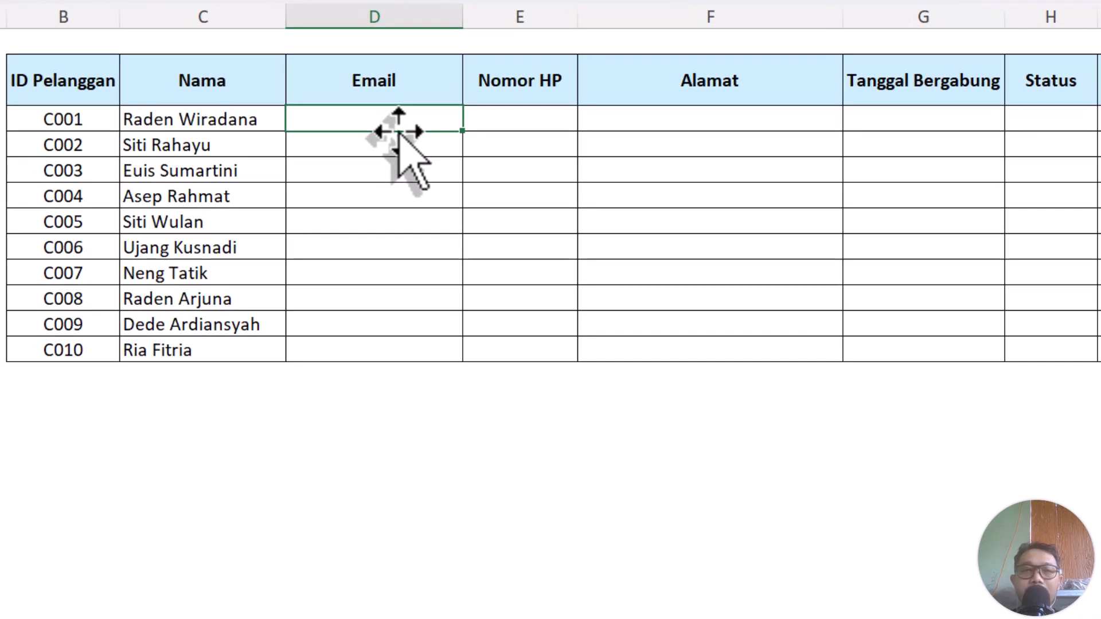
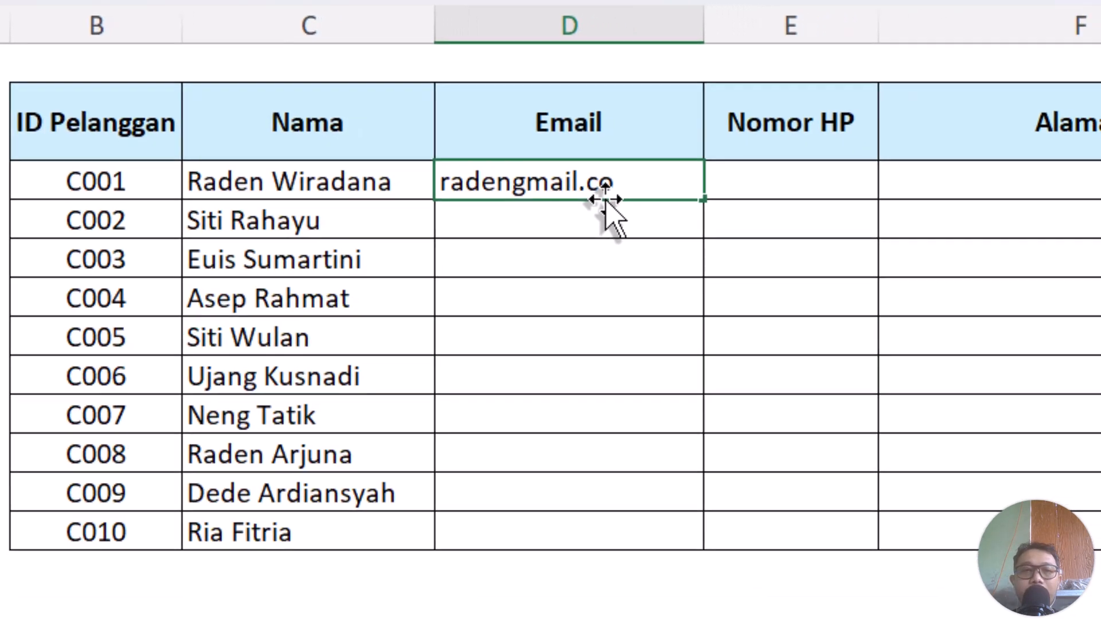
{"action": "key", "text": "Return"}
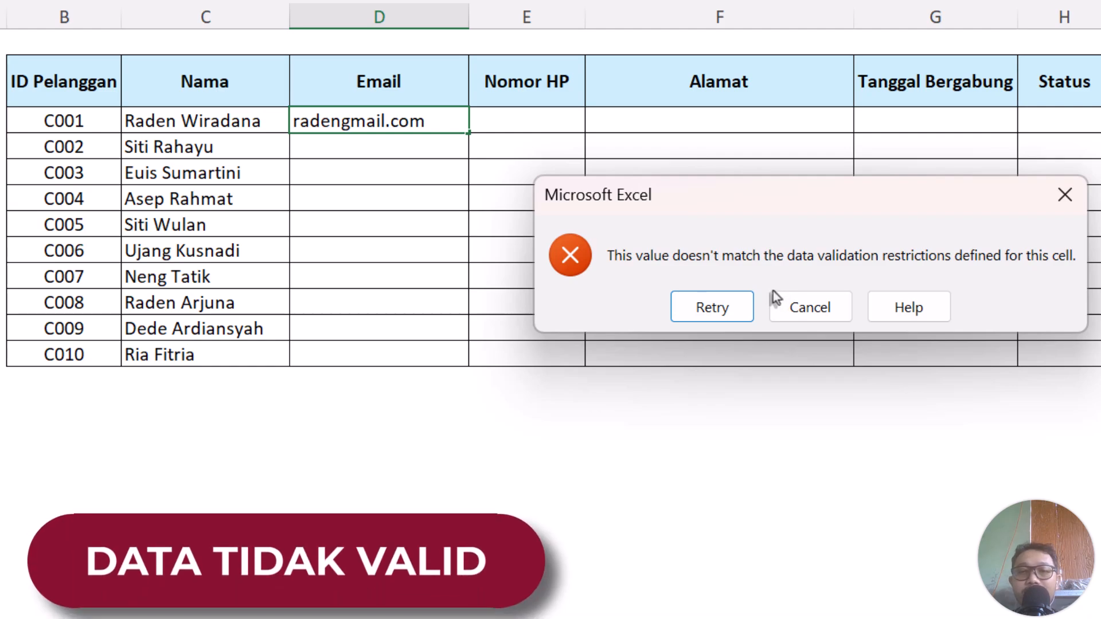
{"action": "left_click", "coordinate": [794, 304]}
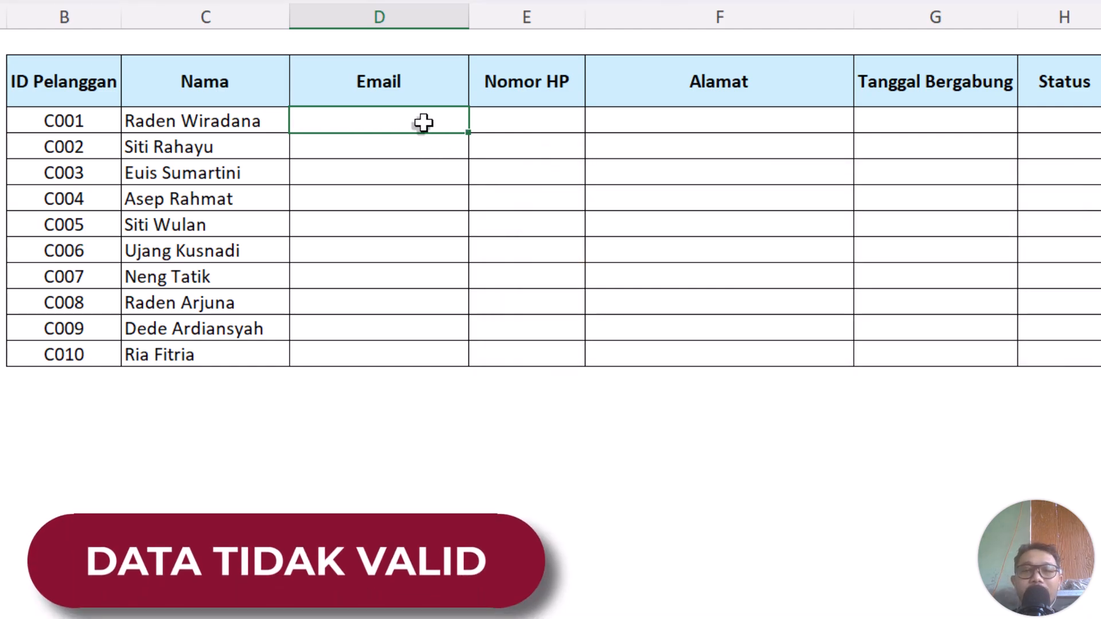
{"action": "left_click_drag", "start_coordinate": [422, 121], "coordinate": [417, 351]}
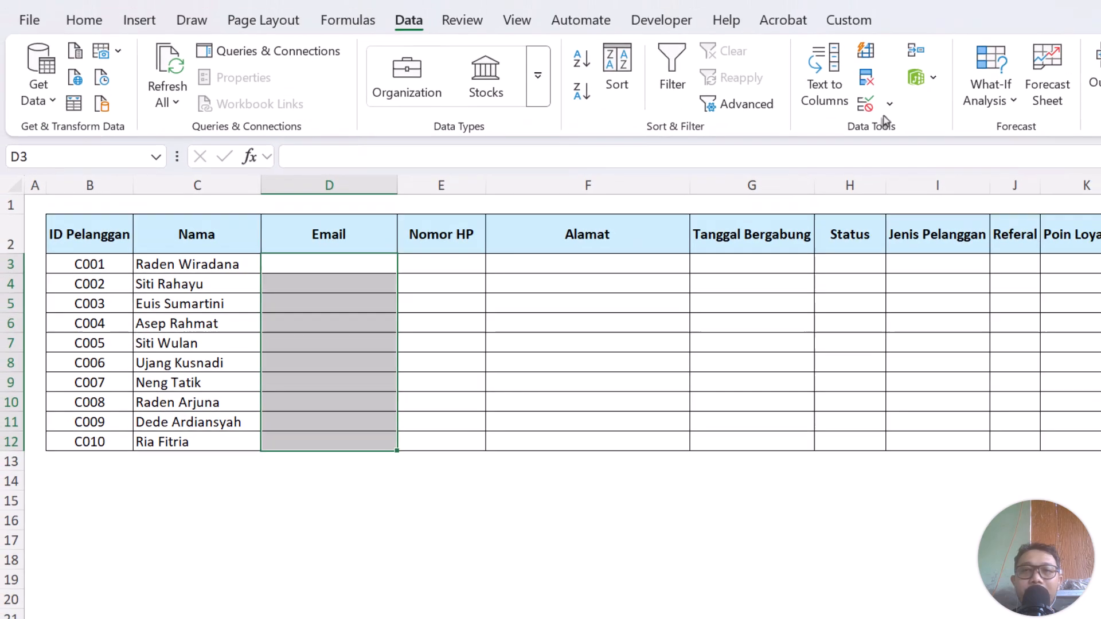
Set the Email cells' input message title to 'Data Tidak Valid'.
{"action": "left_click", "coordinate": [878, 114]}
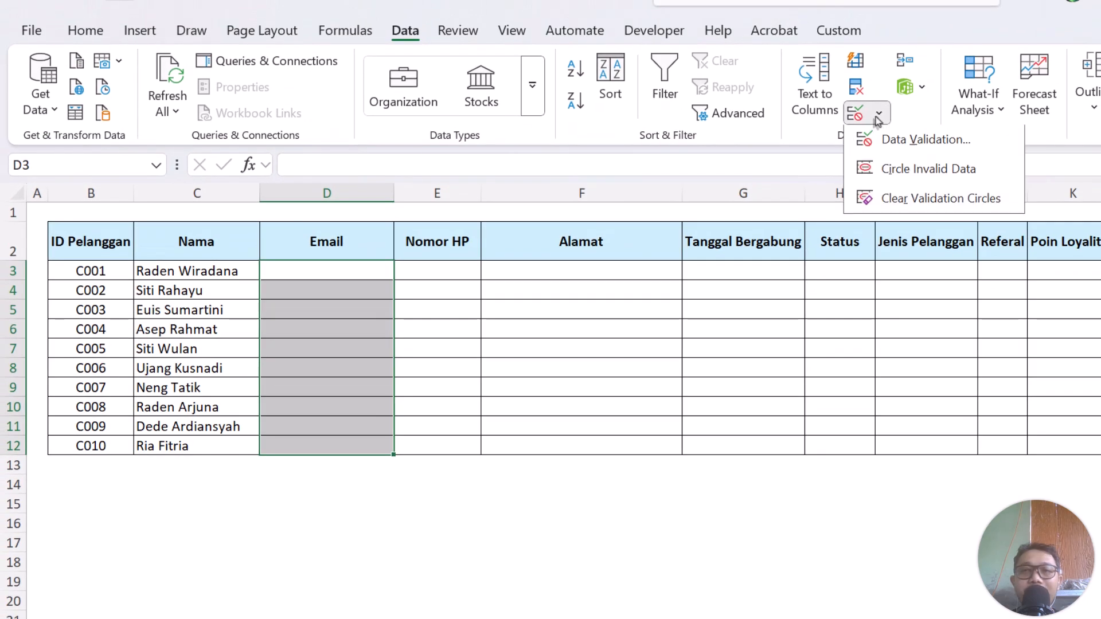
{"action": "left_click", "coordinate": [886, 145]}
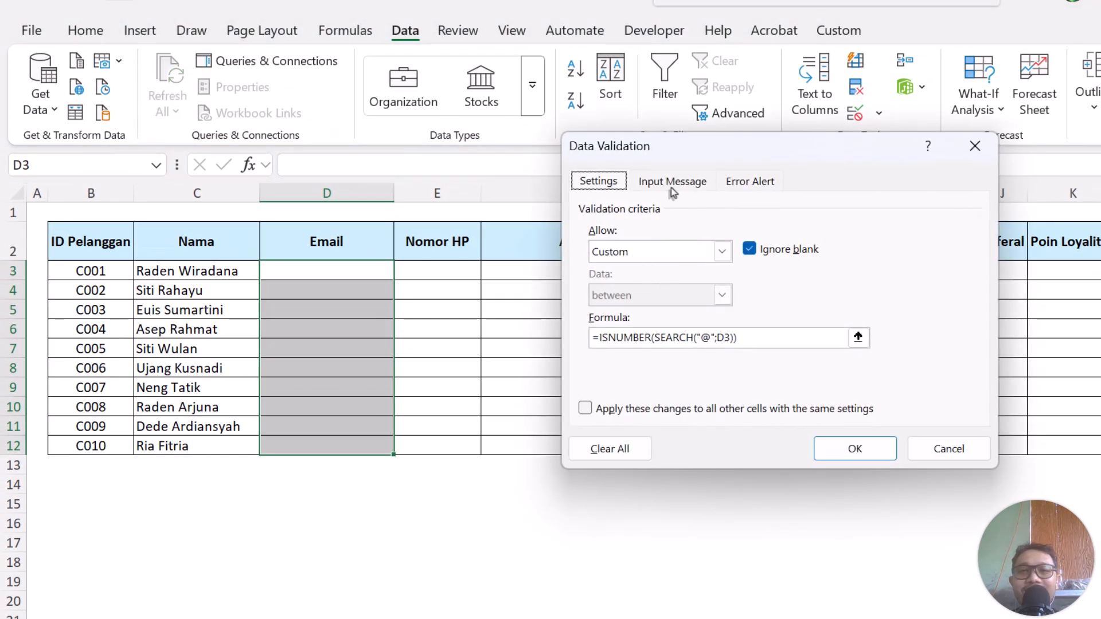
{"action": "left_click", "coordinate": [672, 183]}
{"action": "left_click", "coordinate": [647, 277]}
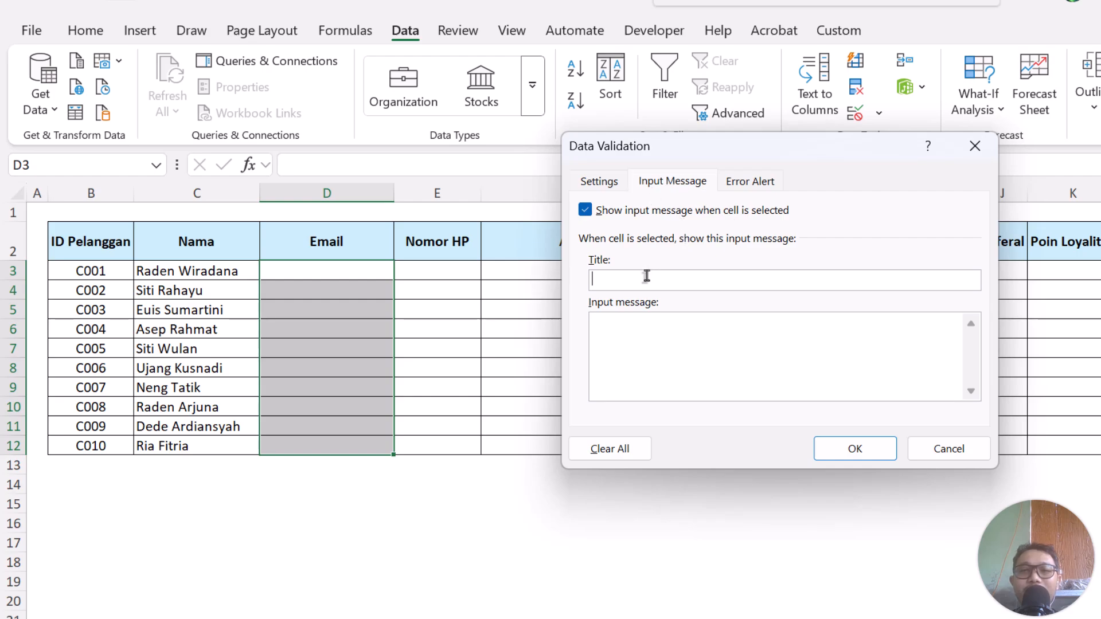
{"action": "type", "text": "Data "}
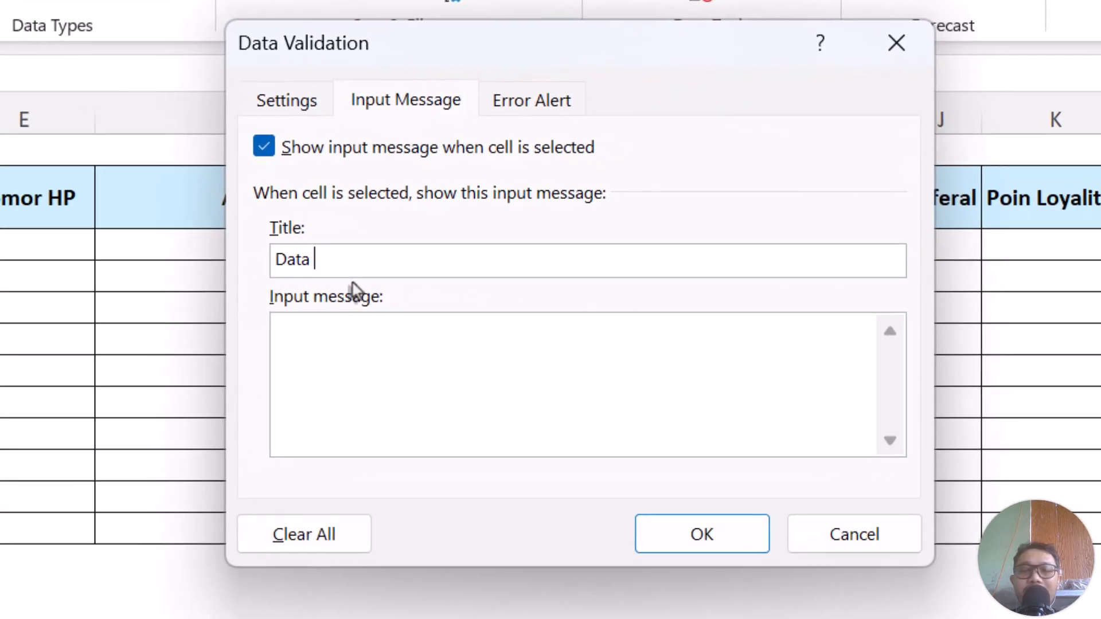
{"action": "type", "text": "Tidak Valid"}
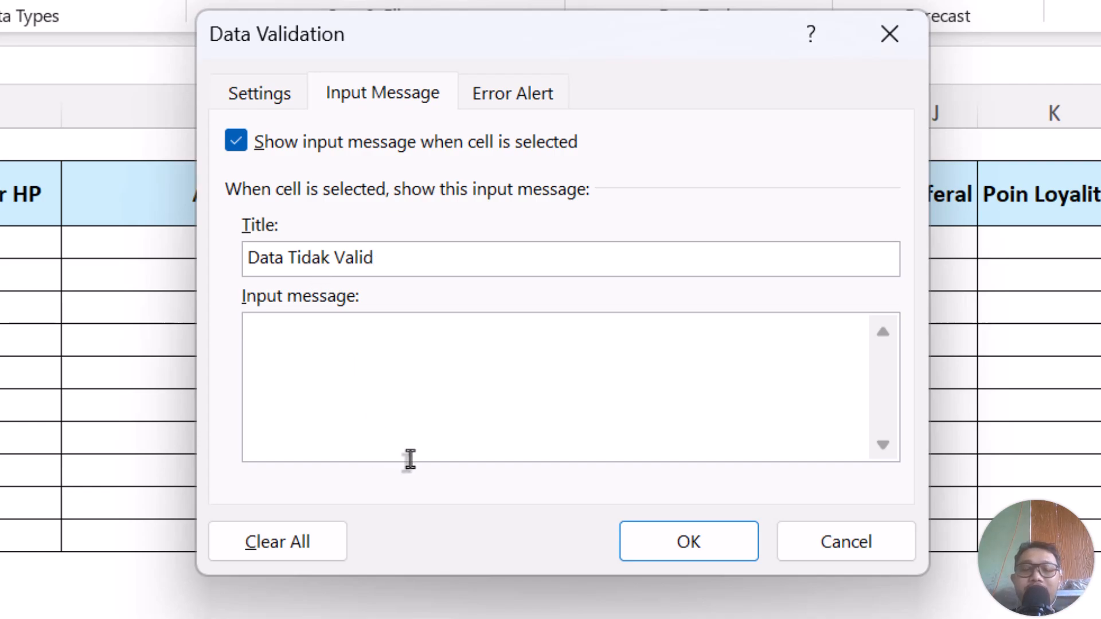
Write the input message 'Untuk penulisan pada email mesti mengikuti contoh seperti ini' with an example address.
{"action": "type", "text": "Untuk"}
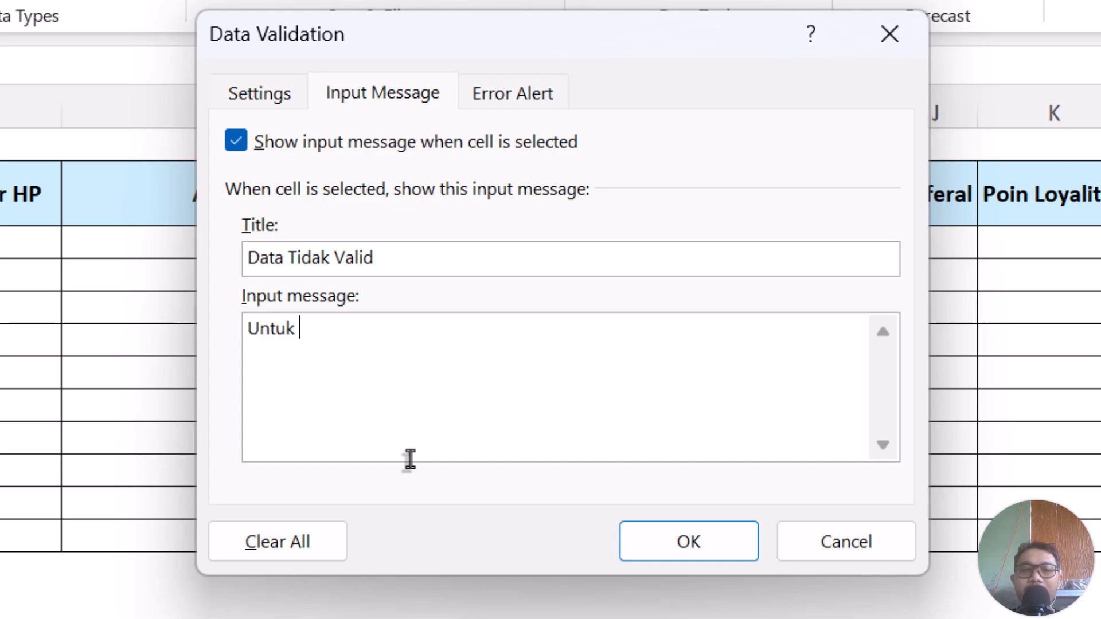
{"action": "type", "text": " penlisan "}
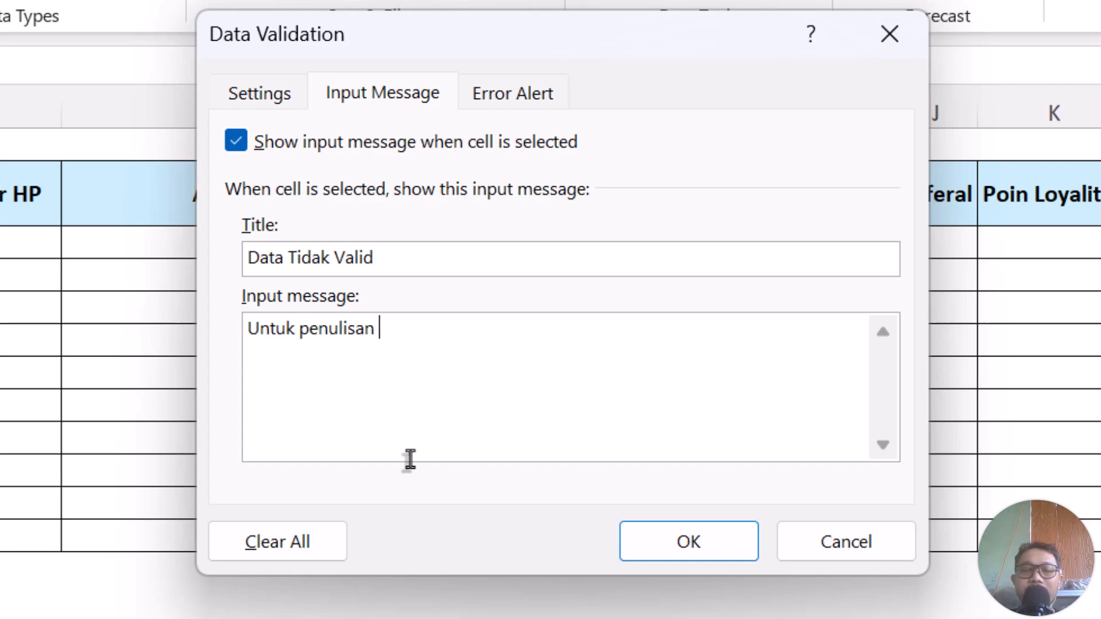
{"action": "type", "text": "pada email "}
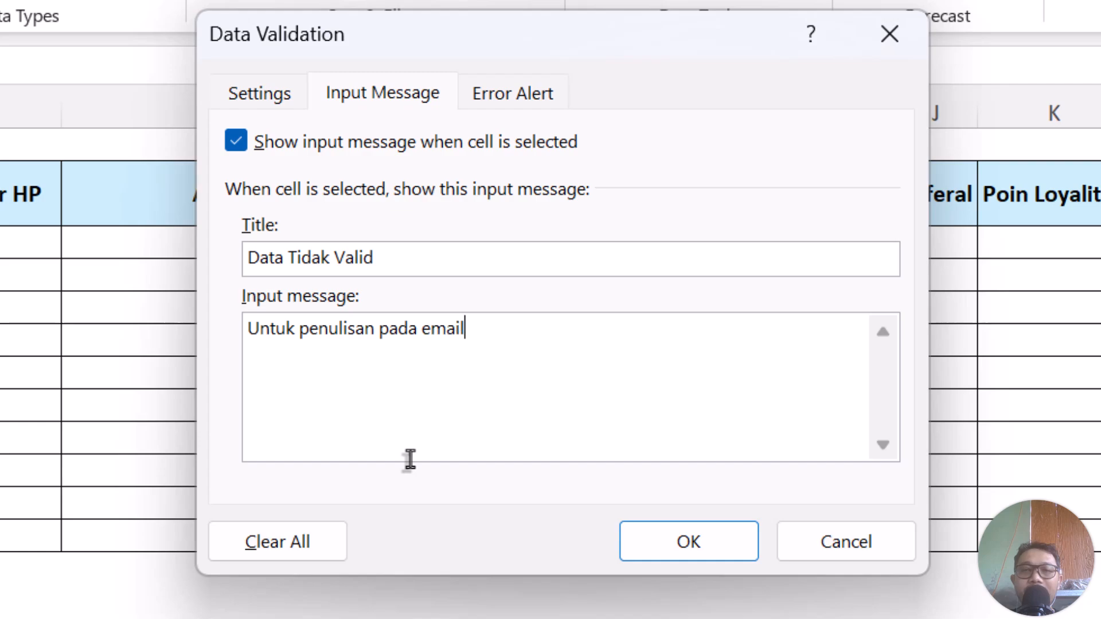
{"action": "type", "text": "mesti mengikut"}
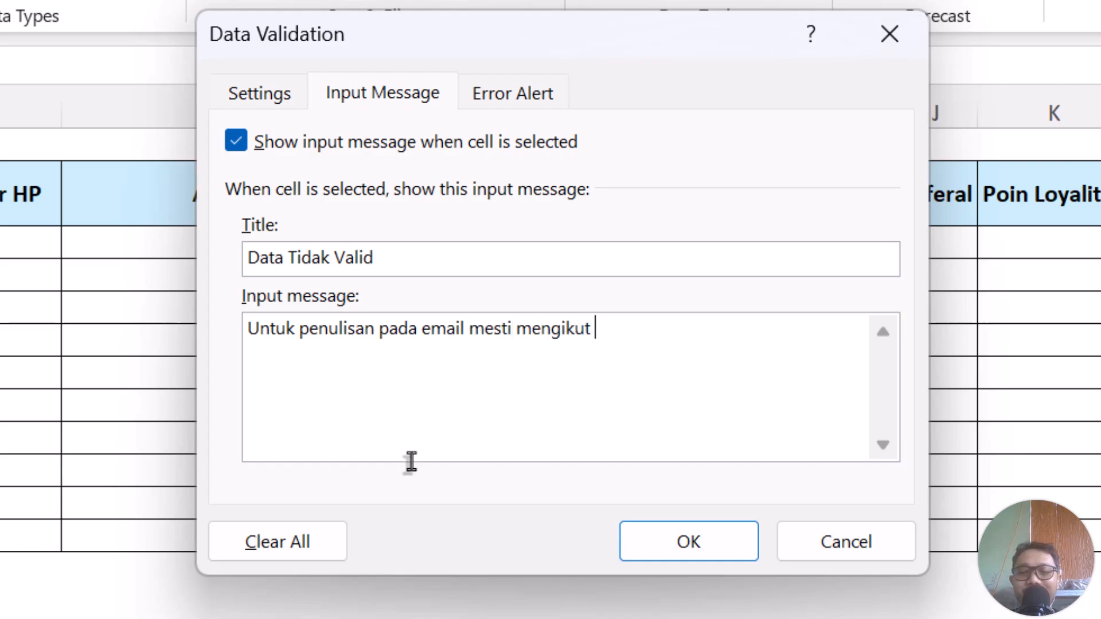
{"action": "type", "text": " ("}
{"action": "key", "text": "BackSpace"}
{"action": "key", "text": "BackSpace"}
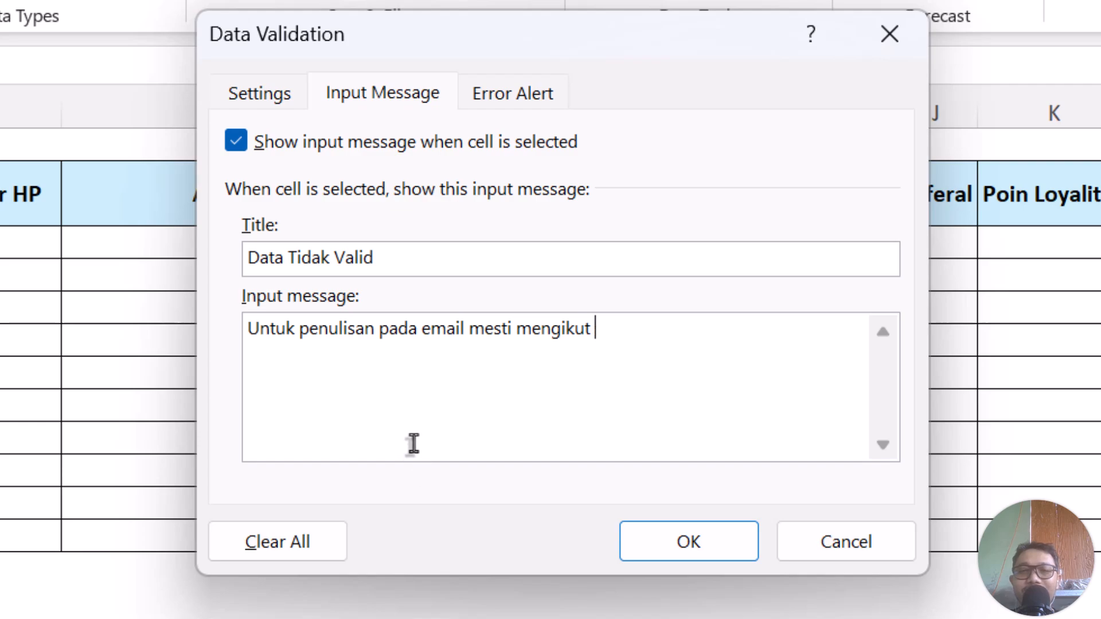
{"action": "type", "text": "u"}
{"action": "key", "text": "BackSpace"}
{"action": "type", "text": "i co"}
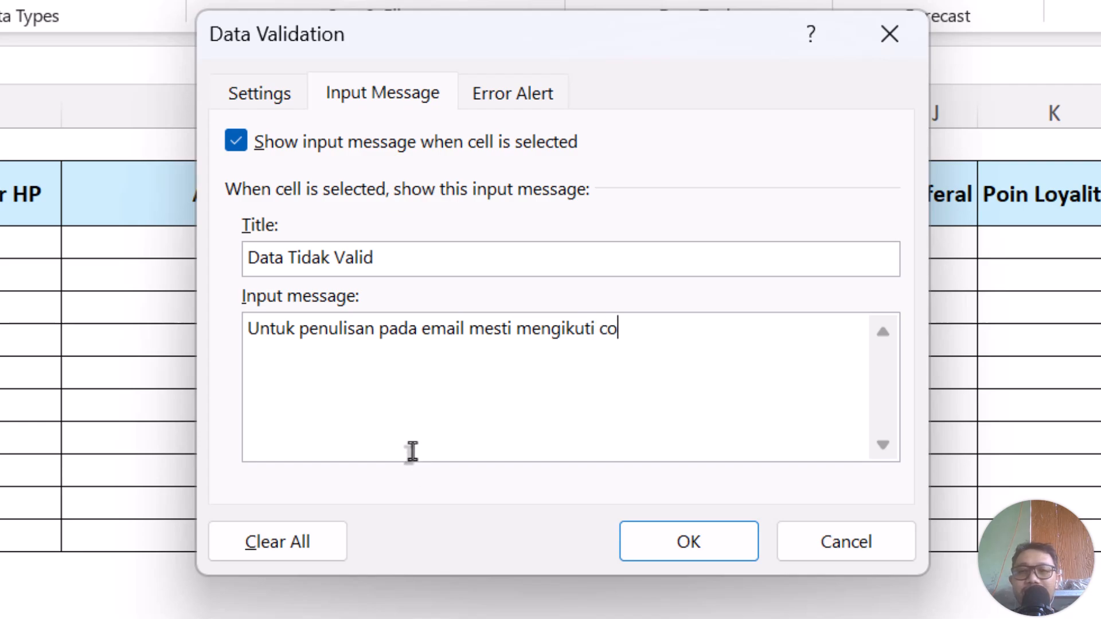
{"action": "type", "text": "ntoh seperti ini"}
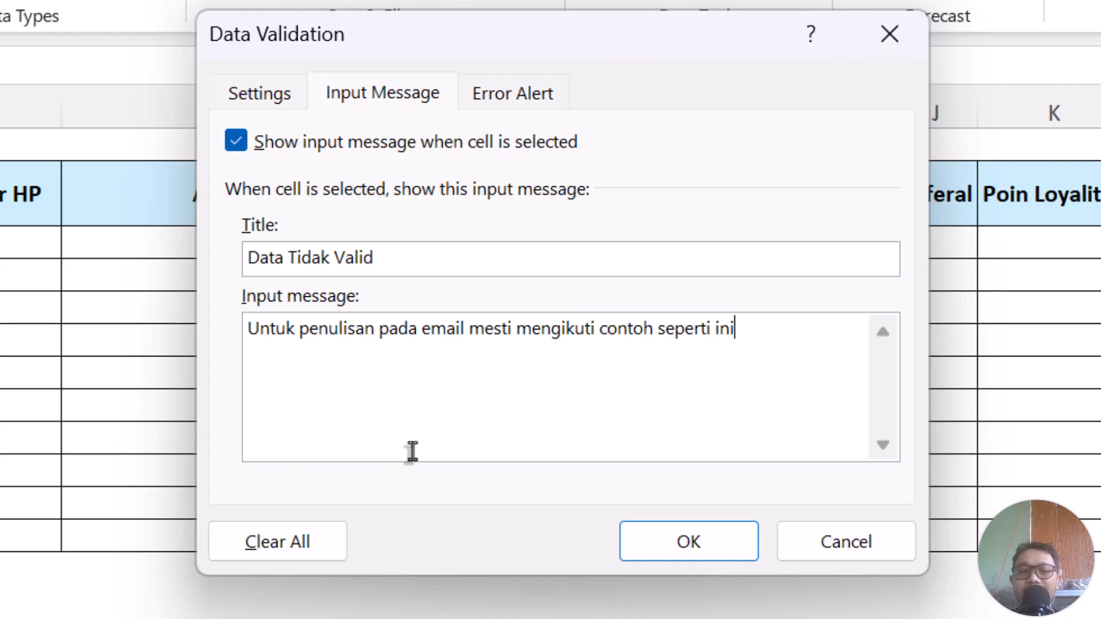
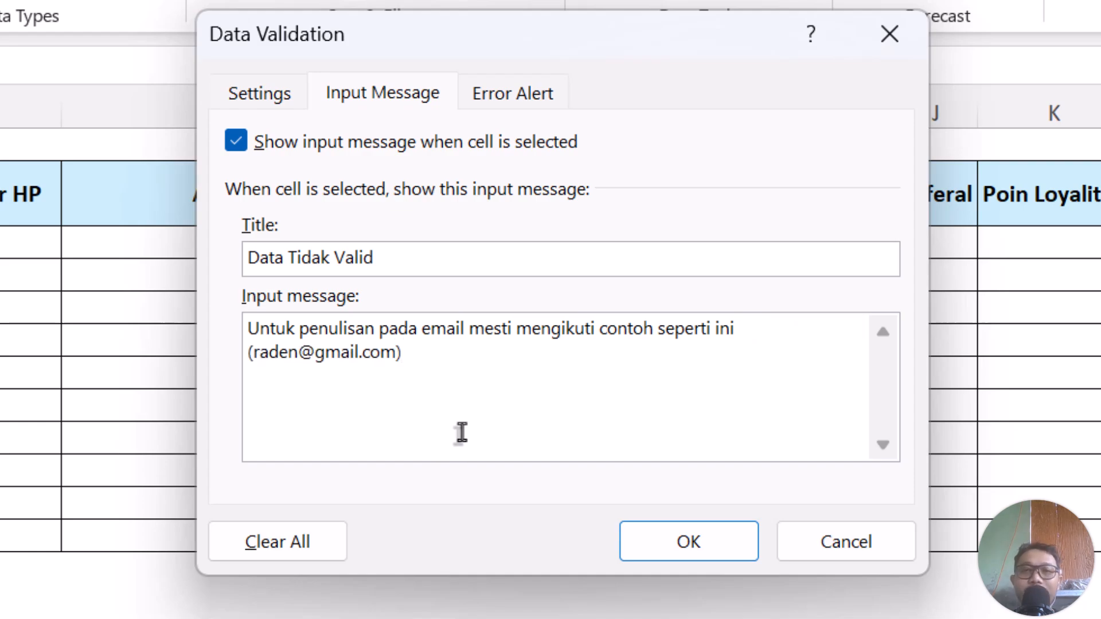
Open the Error Alert settings, try the Warning and Information styles, then set Style back to Stop.
{"action": "left_click", "coordinate": [531, 92]}
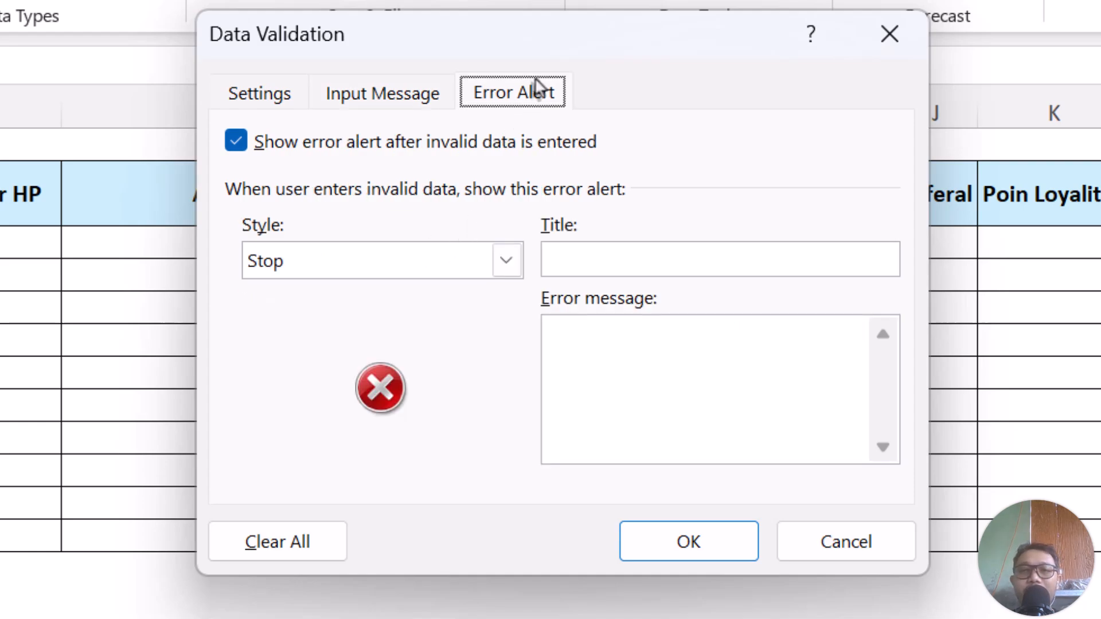
{"action": "left_click", "coordinate": [445, 274]}
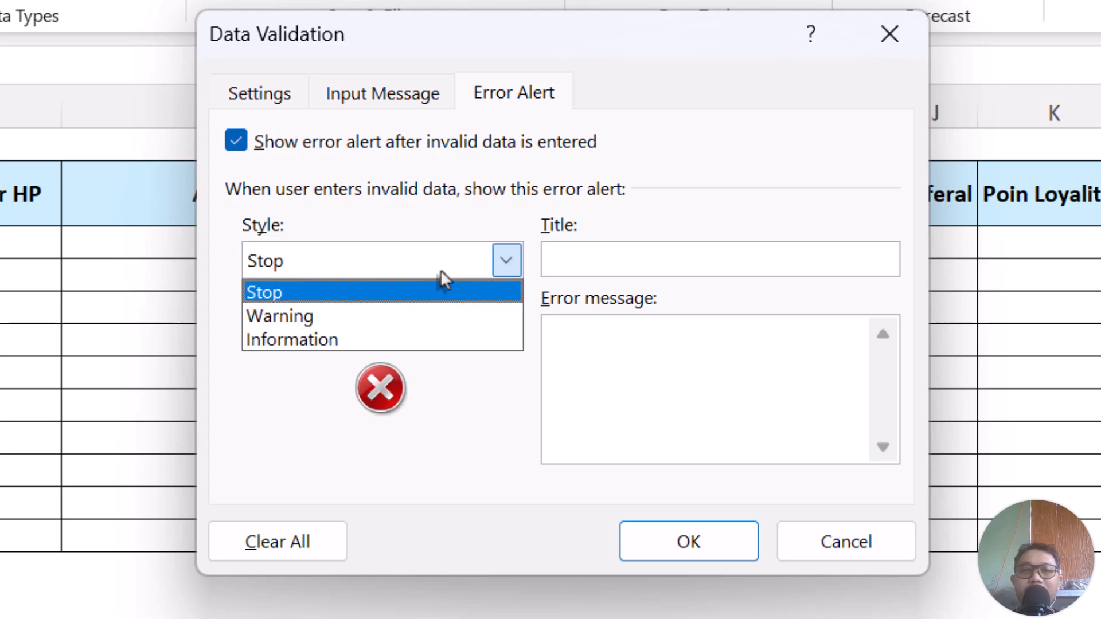
{"action": "left_click", "coordinate": [382, 314]}
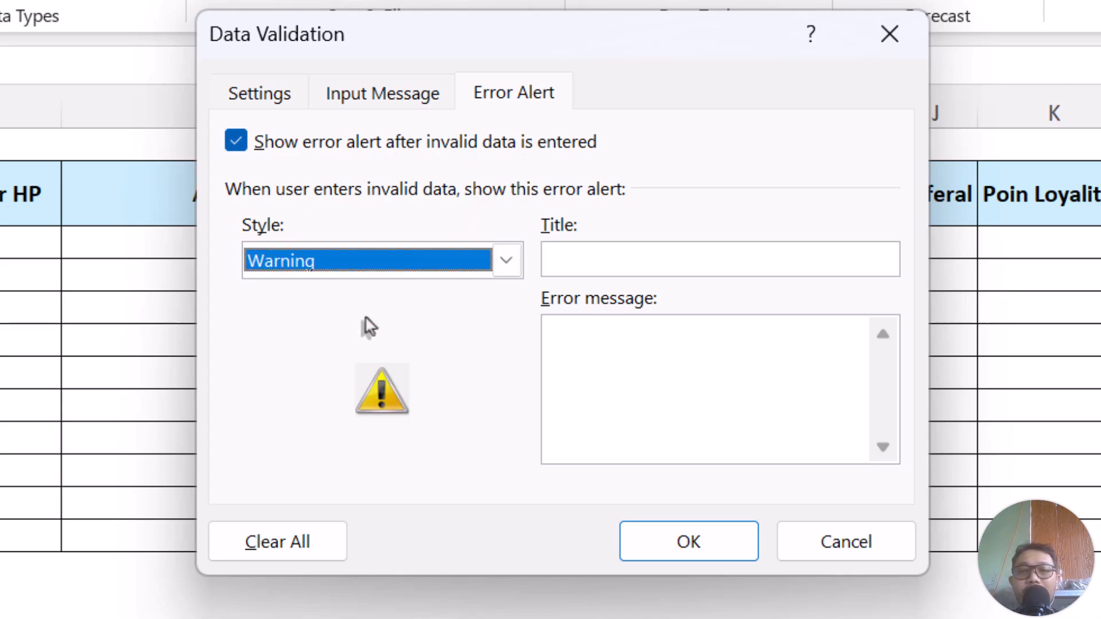
{"action": "left_click", "coordinate": [339, 280]}
{"action": "left_click", "coordinate": [349, 340]}
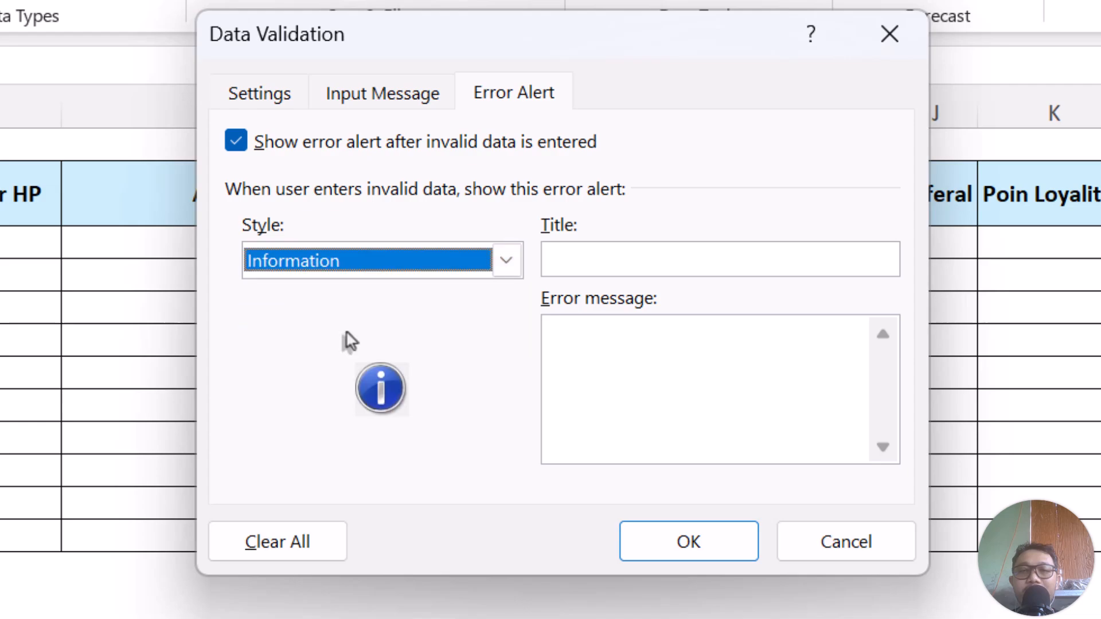
{"action": "left_click", "coordinate": [323, 276]}
{"action": "left_click", "coordinate": [344, 319]}
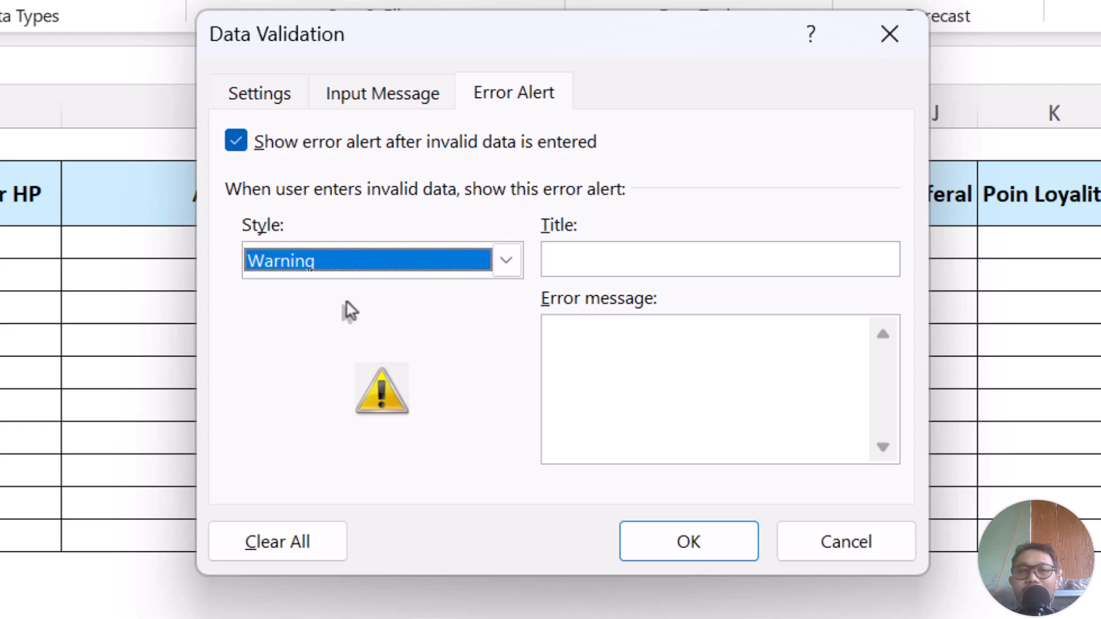
{"action": "left_click", "coordinate": [339, 280]}
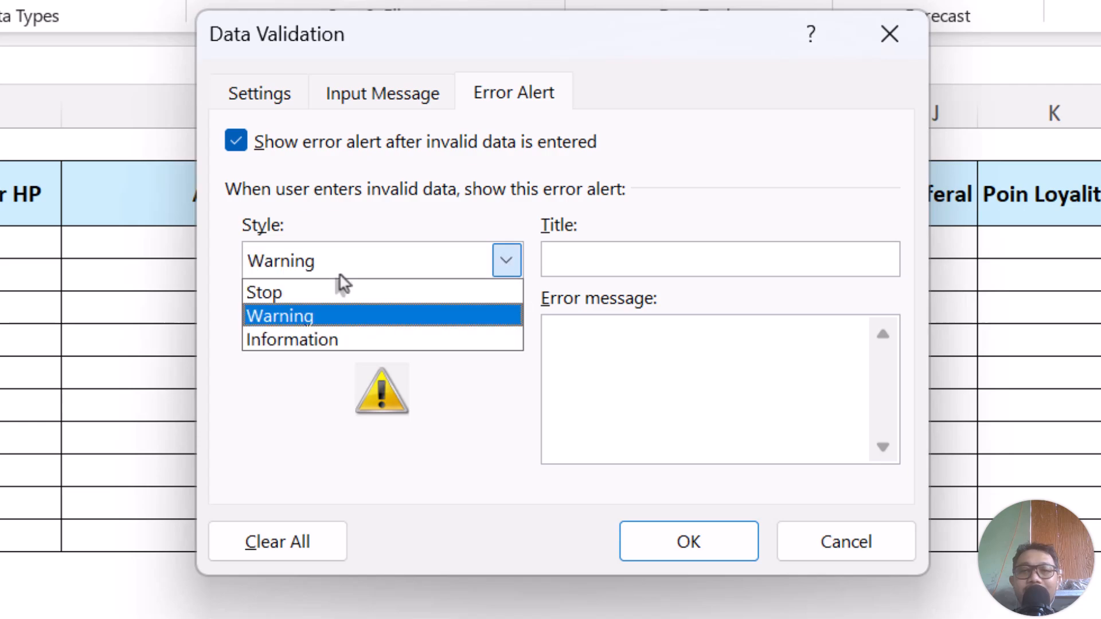
{"action": "left_click", "coordinate": [338, 338]}
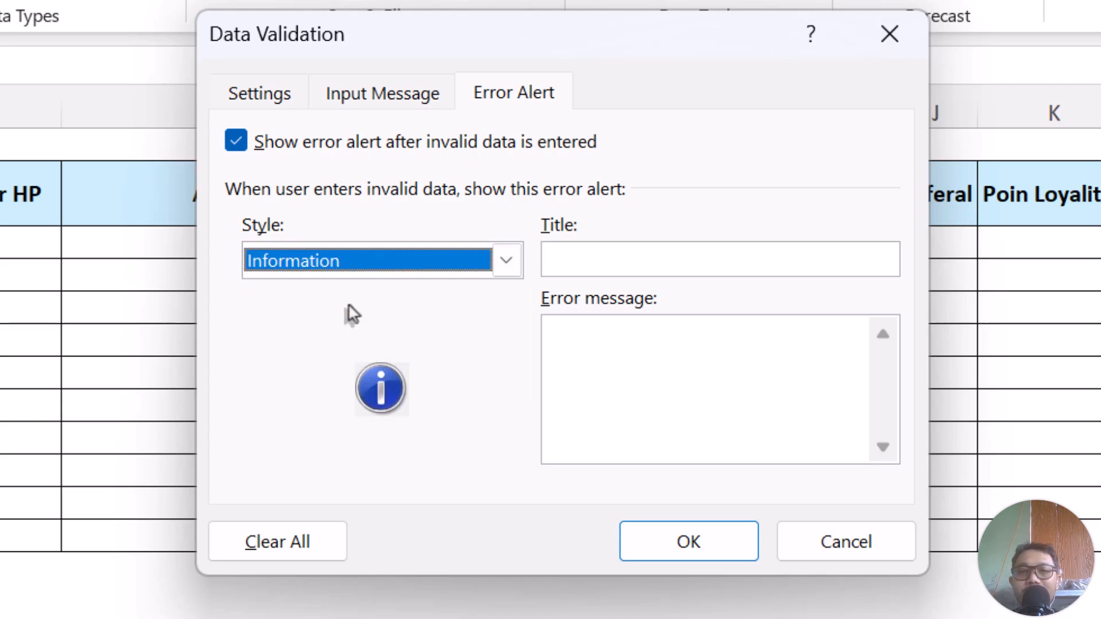
{"action": "left_click", "coordinate": [351, 268]}
{"action": "left_click", "coordinate": [350, 273]}
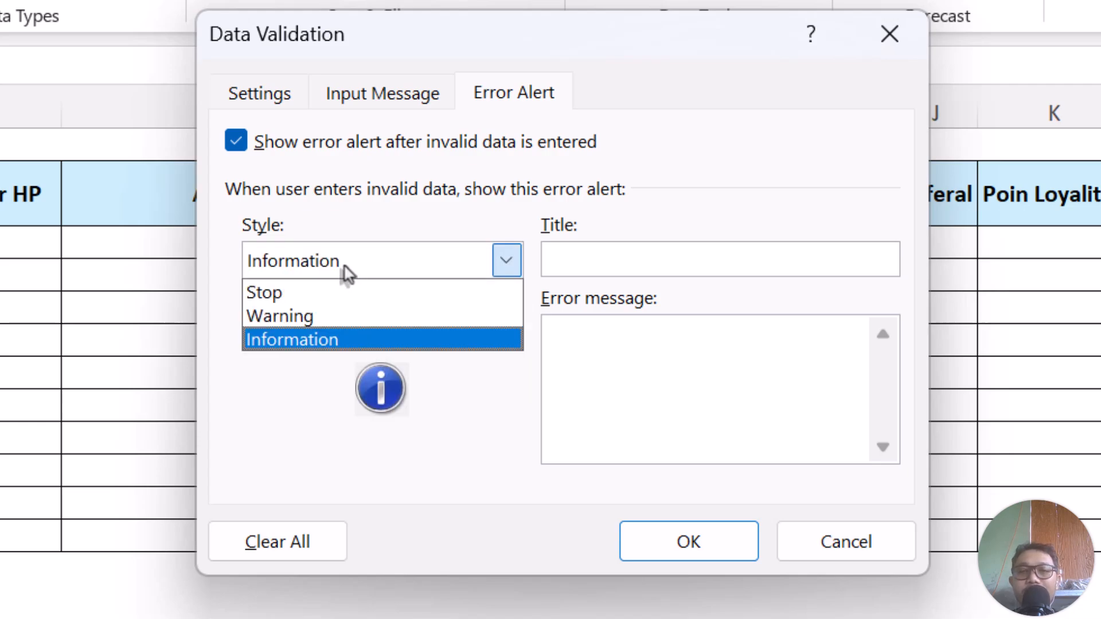
{"action": "left_click", "coordinate": [356, 293]}
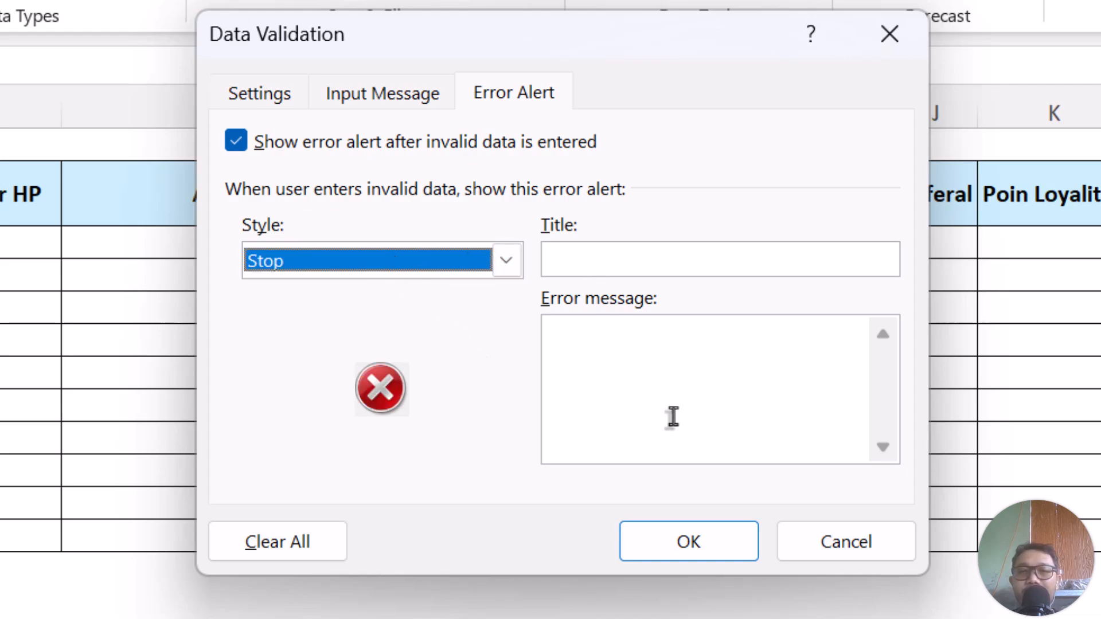
Apply the validation, view the 'Data Tidak Valid' tip on an Email cell, and reselect the Email cells.
{"action": "left_click", "coordinate": [667, 539]}
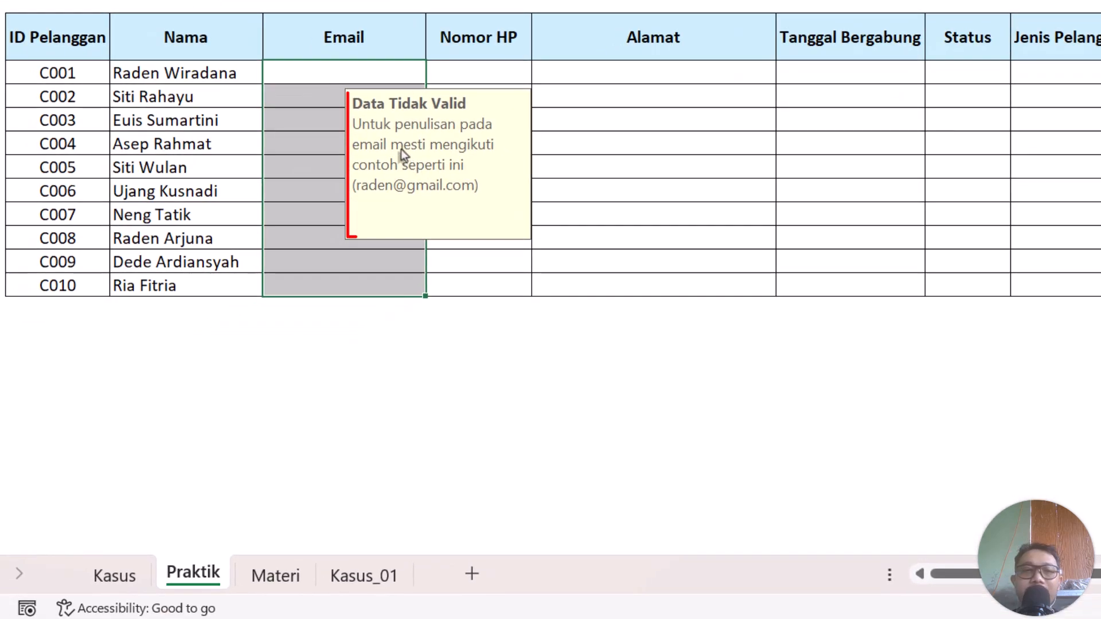
{"action": "left_click", "coordinate": [369, 103]}
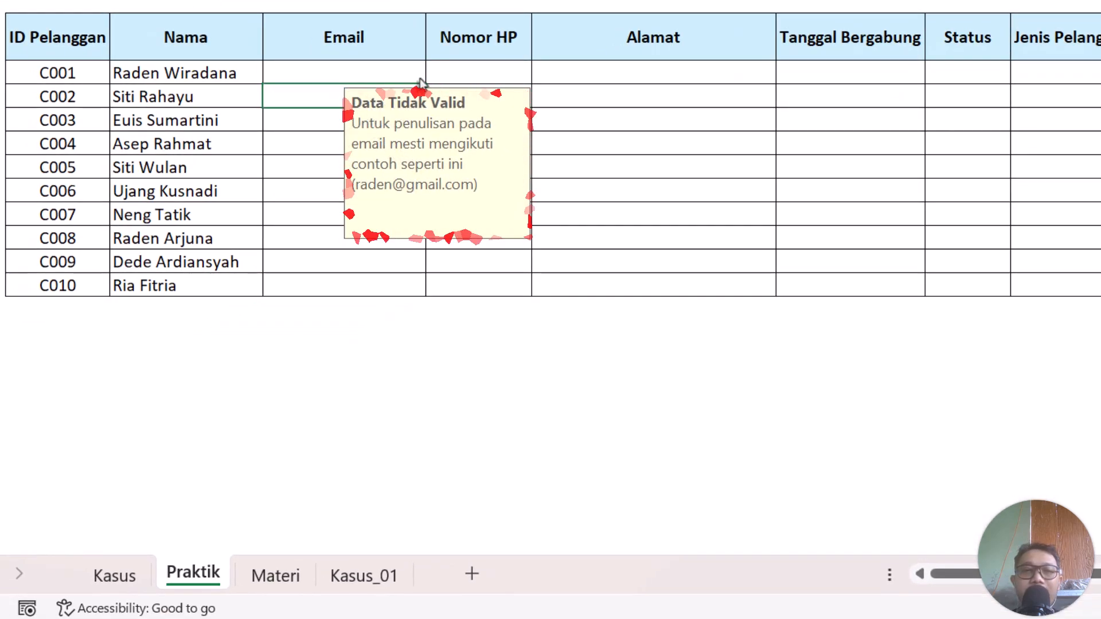
{"action": "left_click_drag", "start_coordinate": [400, 116], "coordinate": [479, 67]}
{"action": "left_click_drag", "start_coordinate": [394, 73], "coordinate": [390, 289]}
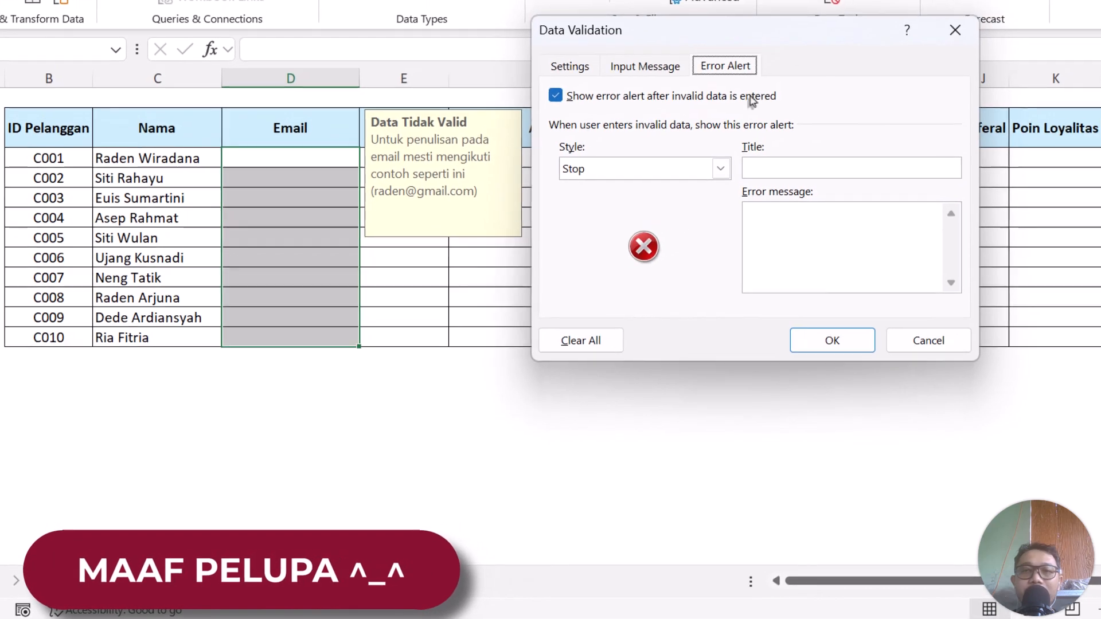
Copy the input message text and 'Data Tidak Valid' title into the Error Alert fields and apply.
{"action": "left_click", "coordinate": [657, 72]}
{"action": "left_click_drag", "start_coordinate": [683, 291], "coordinate": [695, 153]}
{"action": "key", "text": "ctrl+c"}
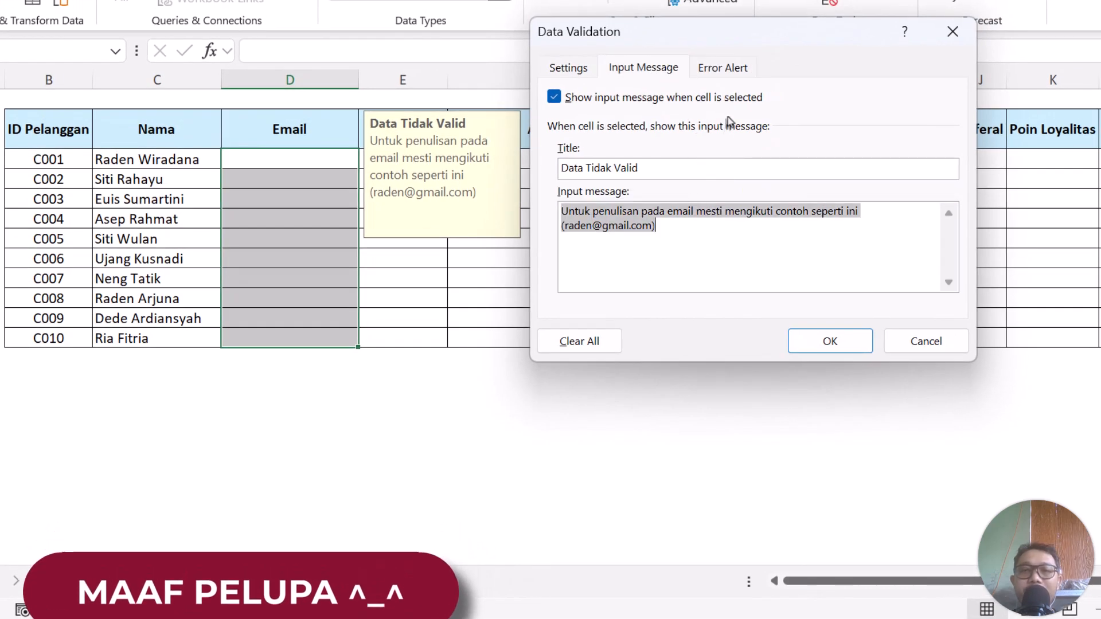
{"action": "left_click", "coordinate": [721, 66]}
{"action": "left_click", "coordinate": [779, 222]}
{"action": "key", "text": "ctrl+v"}
{"action": "left_click", "coordinate": [668, 74]}
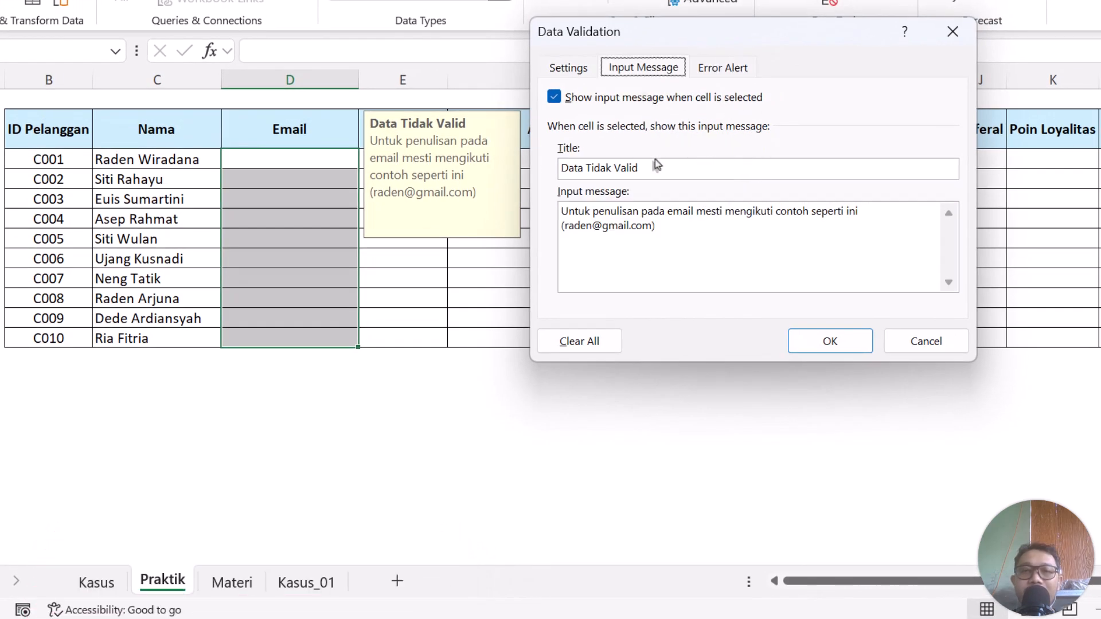
{"action": "left_click_drag", "start_coordinate": [560, 167], "coordinate": [639, 167]}
{"action": "left_click", "coordinate": [719, 67]}
{"action": "left_click", "coordinate": [791, 169]}
{"action": "type", "text": "Data Tidak Valid"}
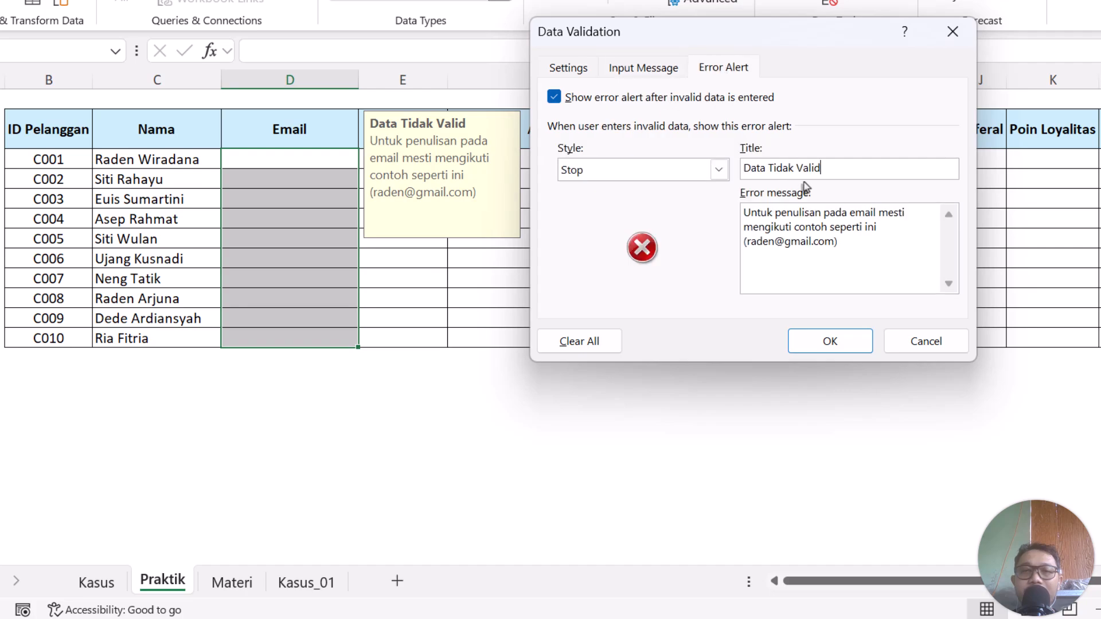
{"action": "left_click", "coordinate": [824, 342]}
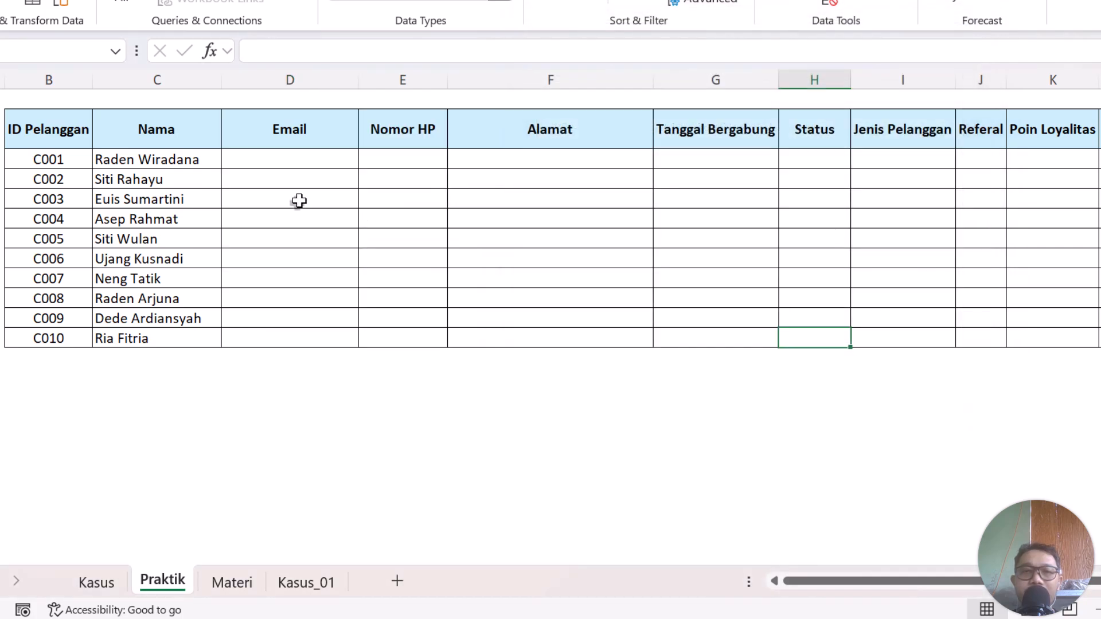
Check the input tip on the Email cells for C001, C002 and C003.
{"action": "left_click", "coordinate": [337, 173]}
{"action": "left_click", "coordinate": [337, 195]}
{"action": "left_click", "coordinate": [327, 161]}
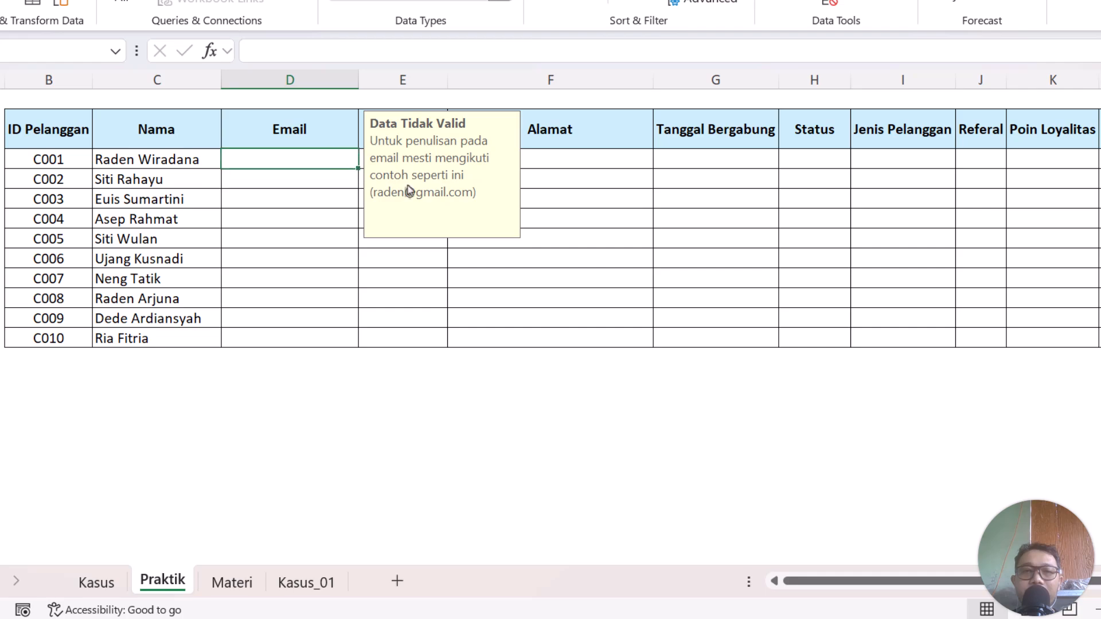
{"action": "left_click", "coordinate": [487, 256]}
{"action": "left_click", "coordinate": [324, 163]}
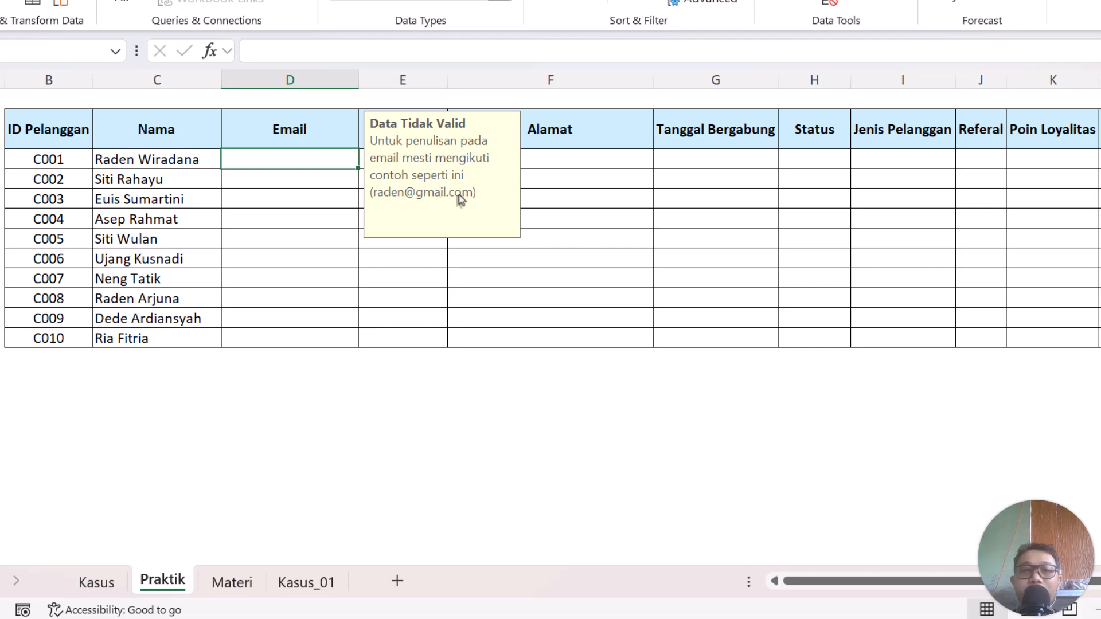
{"action": "left_click", "coordinate": [329, 202]}
{"action": "left_click", "coordinate": [340, 164]}
{"action": "left_click", "coordinate": [336, 177]}
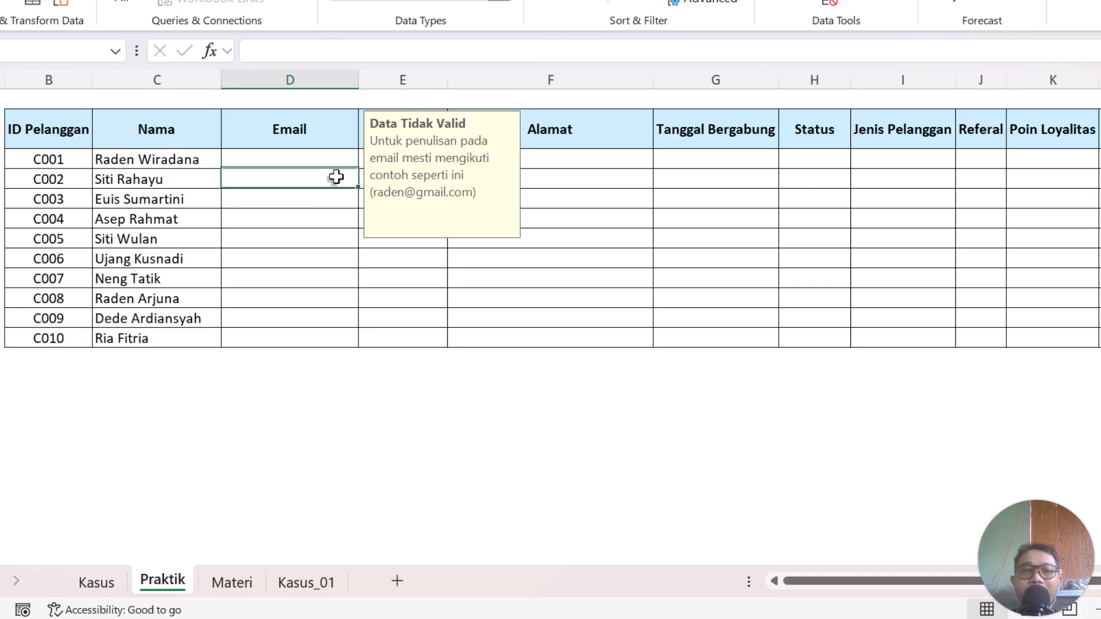
{"action": "left_click", "coordinate": [325, 203]}
{"action": "left_click", "coordinate": [327, 176]}
{"action": "left_click", "coordinate": [331, 164]}
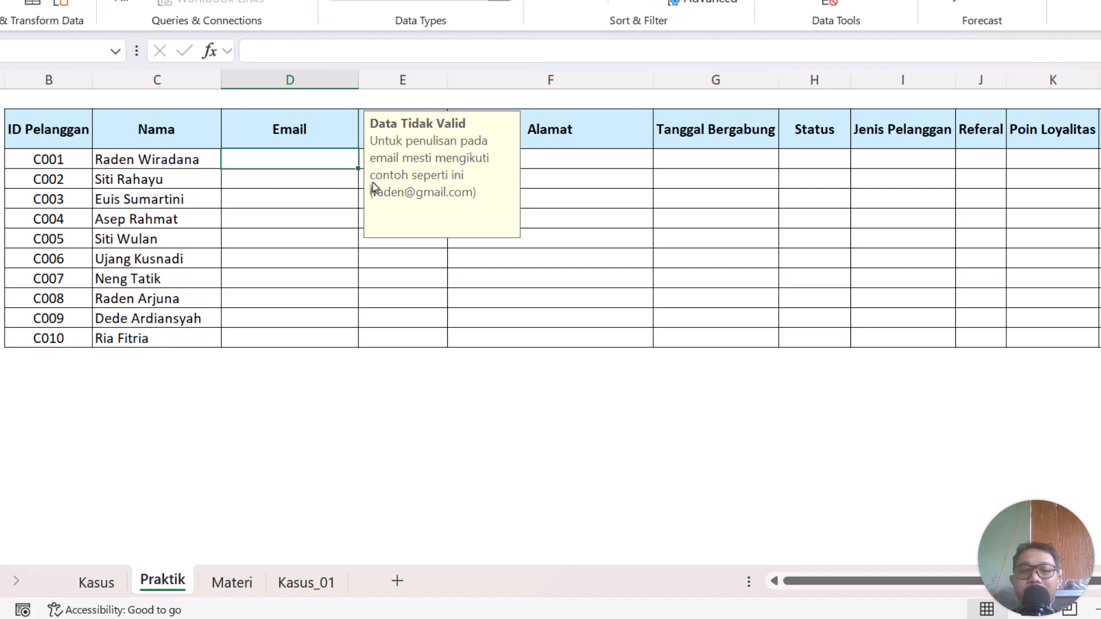
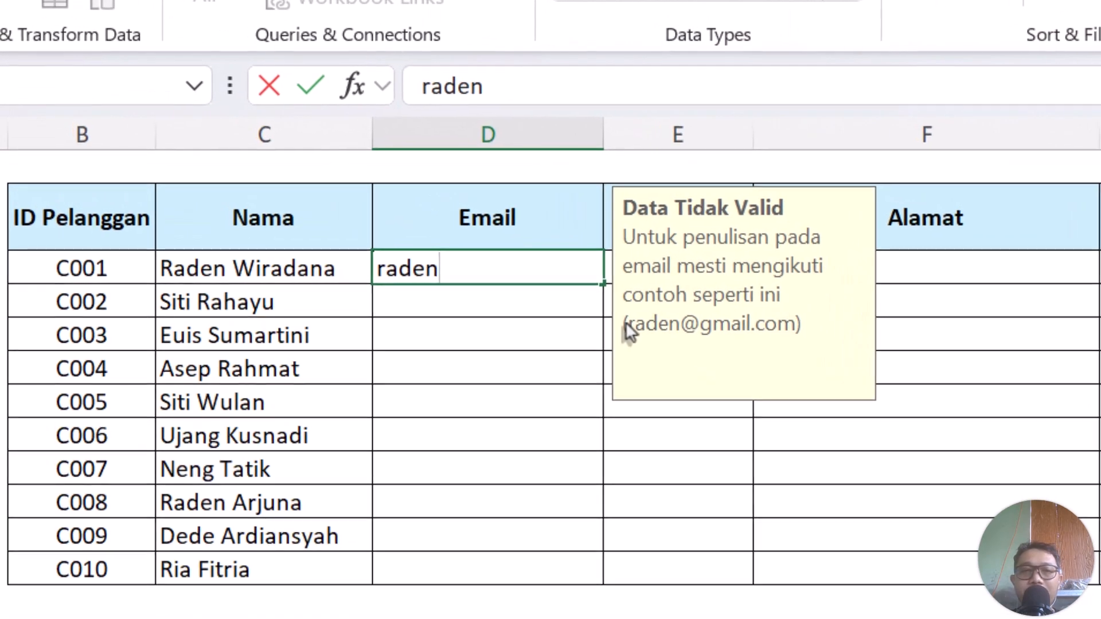
{"action": "key", "text": "Return"}
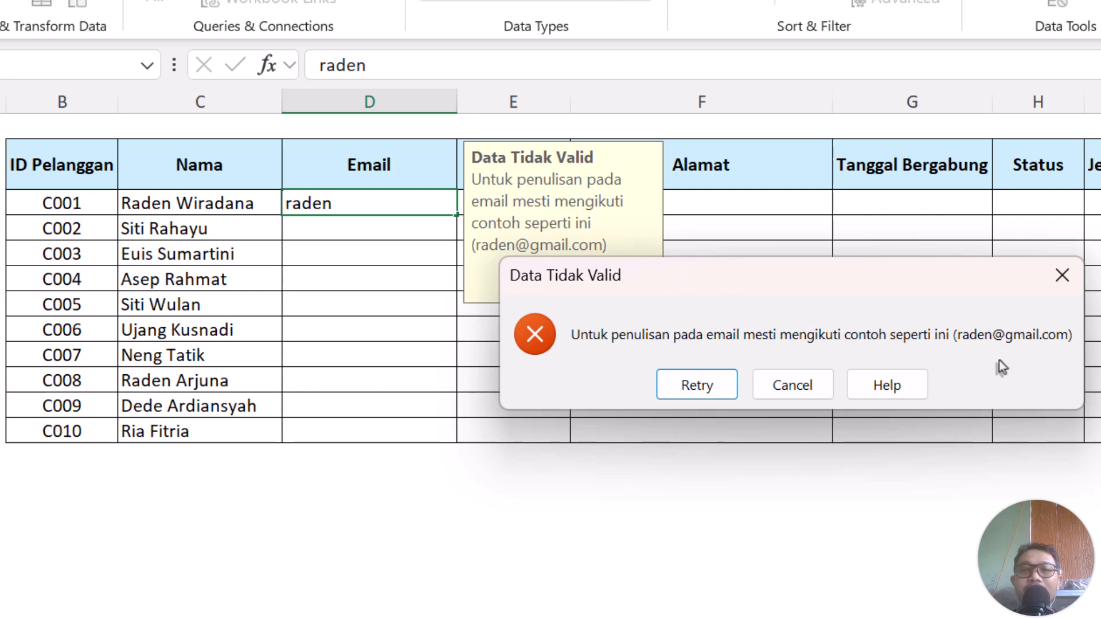
{"action": "left_click", "coordinate": [707, 383]}
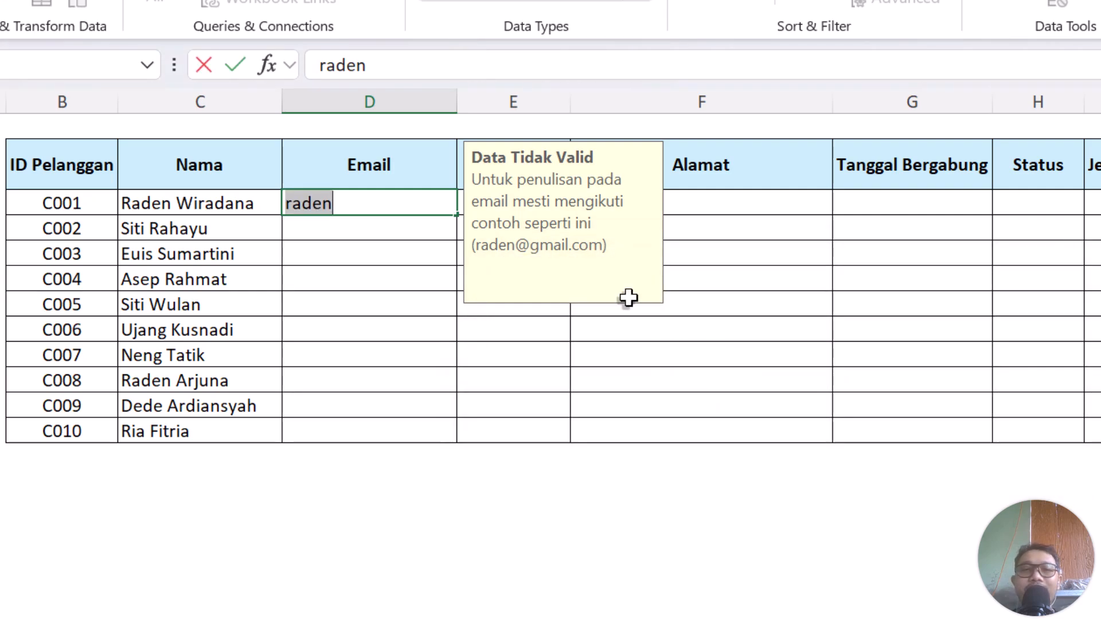
{"action": "left_click", "coordinate": [347, 209]}
{"action": "type", "text": "@"}
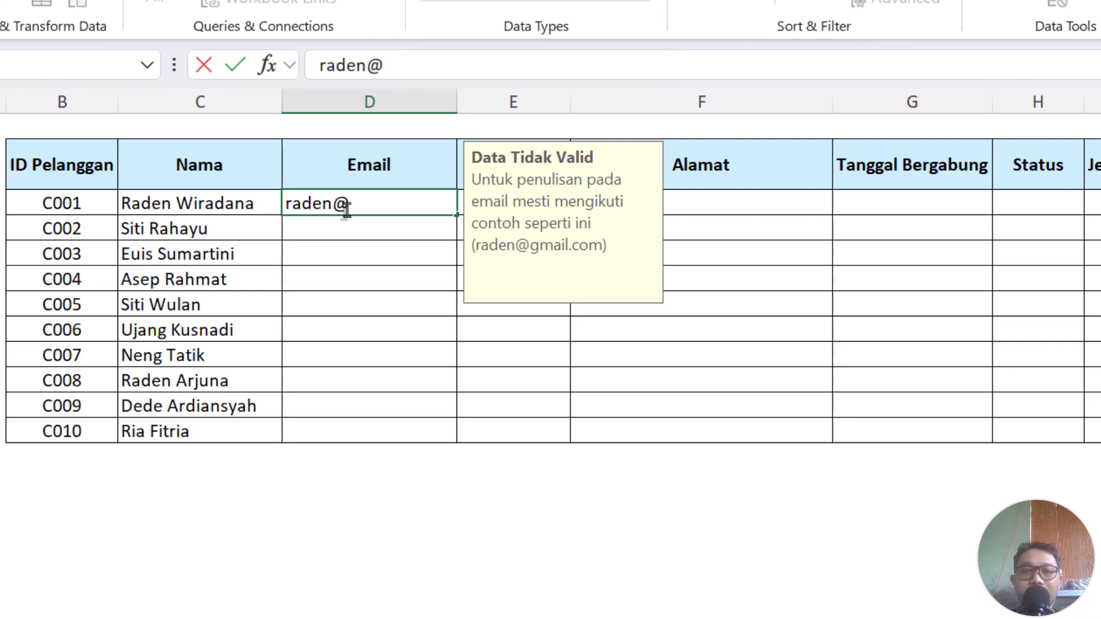
{"action": "type", "text": "gmail.com"}
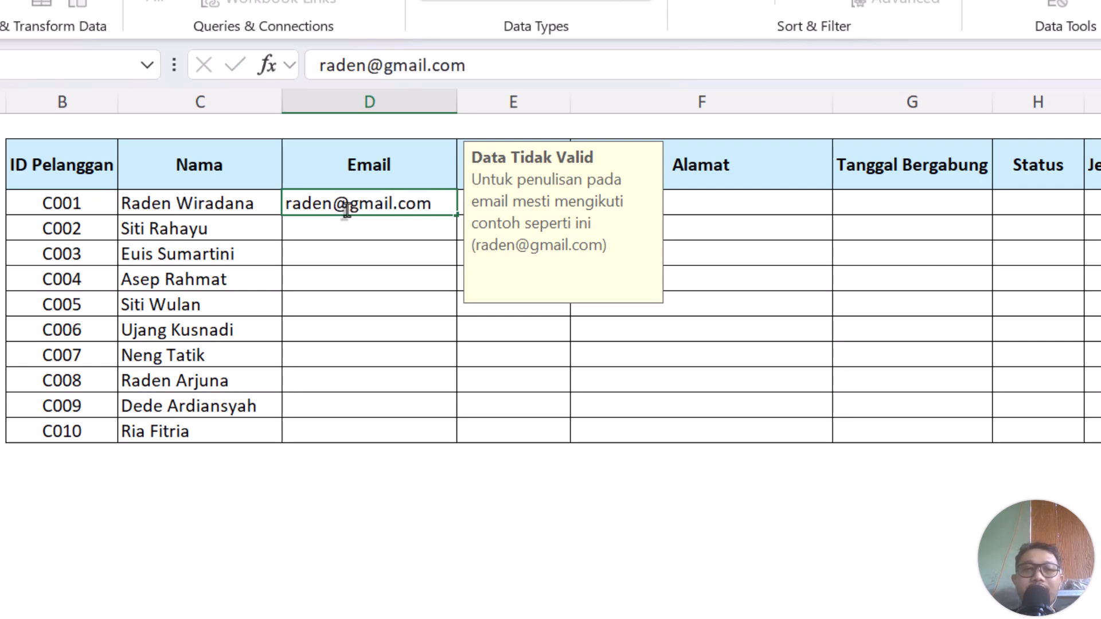
{"action": "key", "text": "Return"}
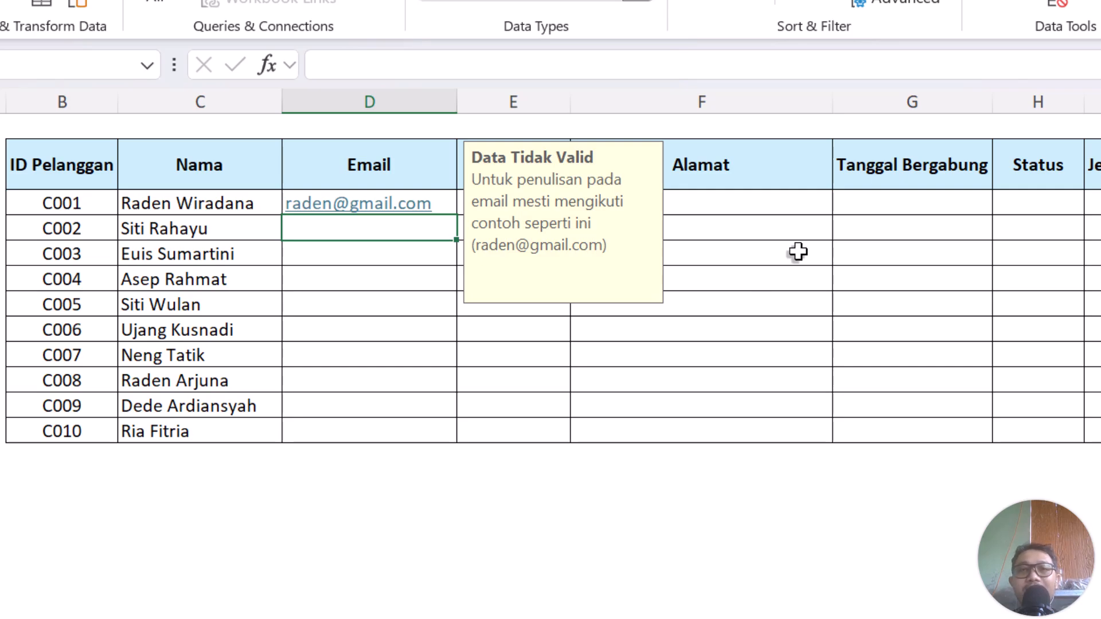
{"action": "left_click", "coordinate": [1058, 6]}
{"action": "left_click", "coordinate": [1018, 101]}
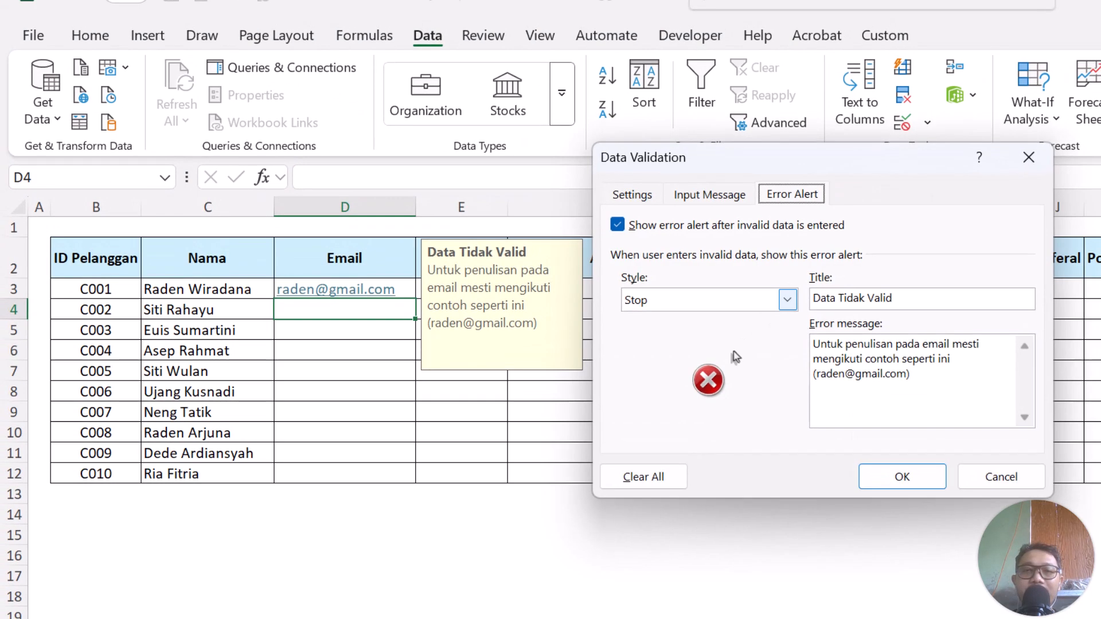
{"action": "left_click", "coordinate": [631, 194]}
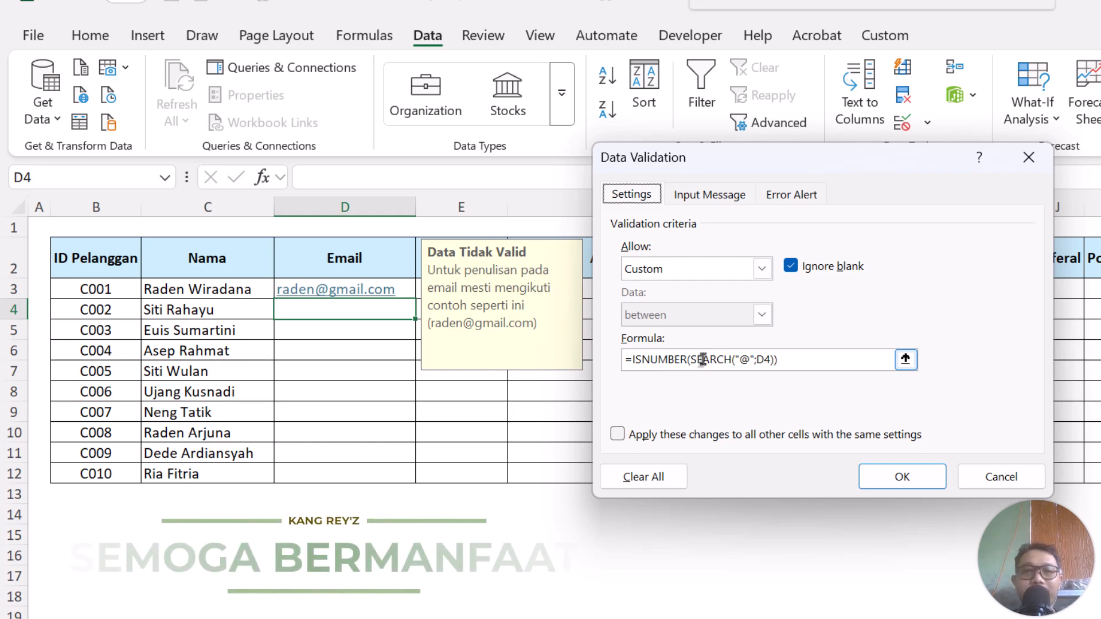
{"action": "left_click", "coordinate": [905, 477]}
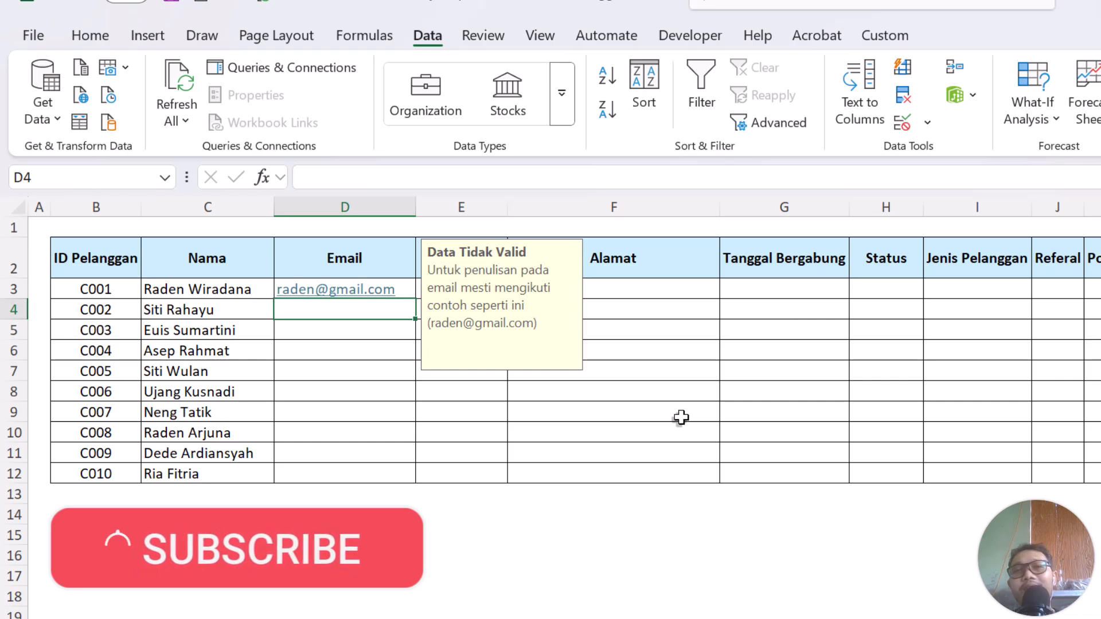
{"action": "left_click", "coordinate": [712, 595]}
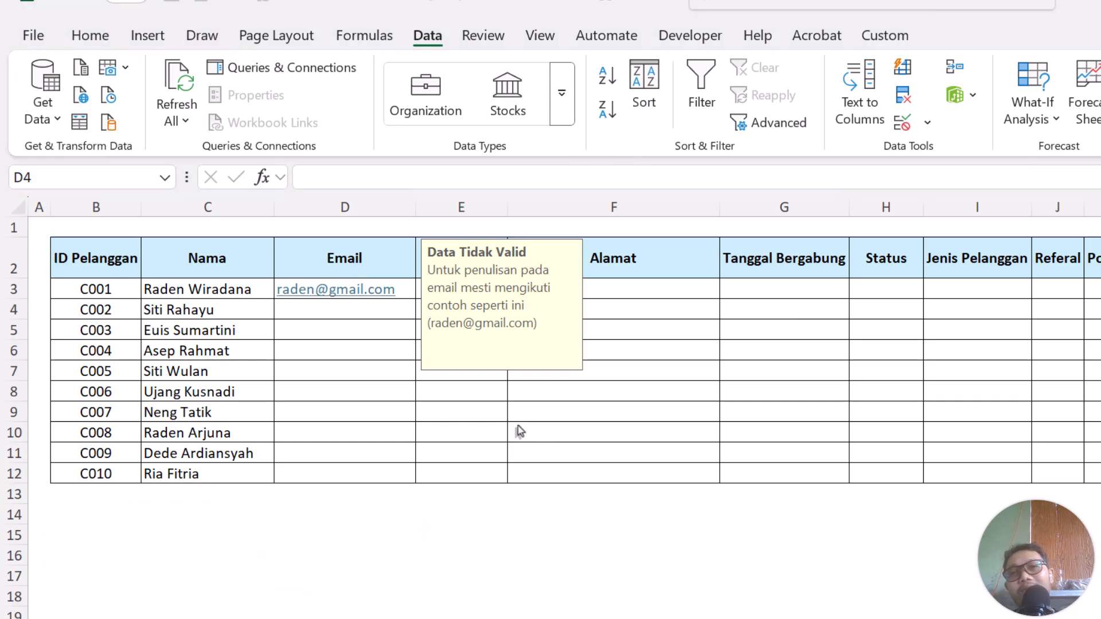